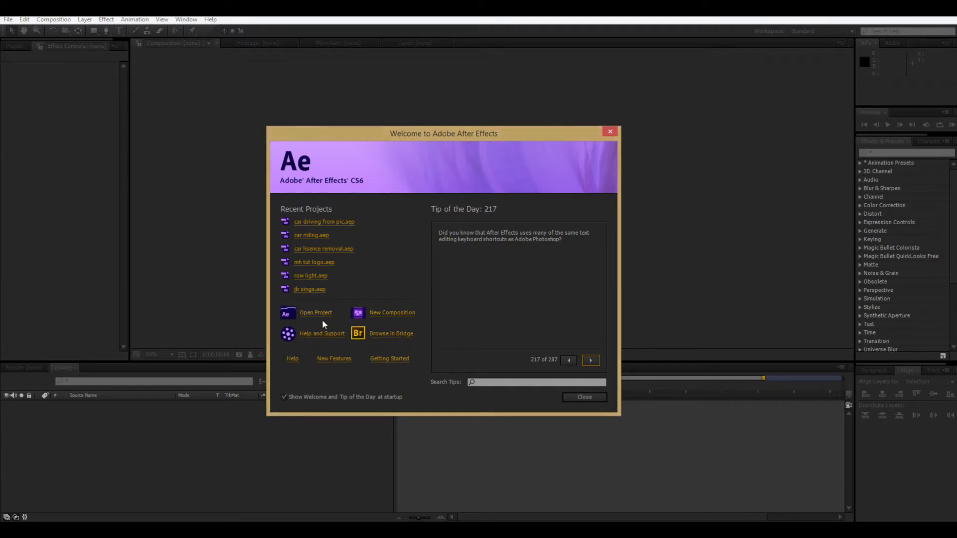
Start a new composition named Comp 1 using the HDTV 1080 24 preset, Full resolution, 40-second duration.
click(385, 314)
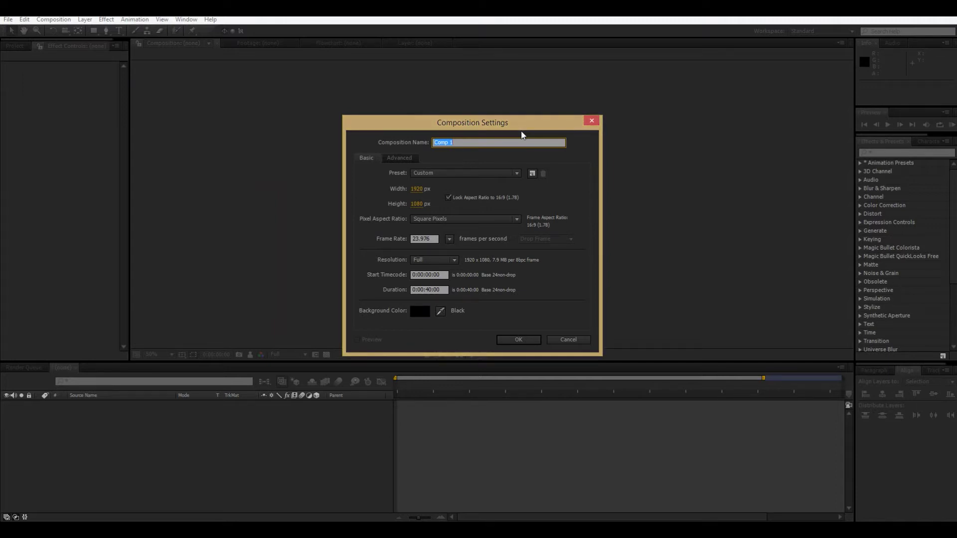
drag(522, 131, 519, 167)
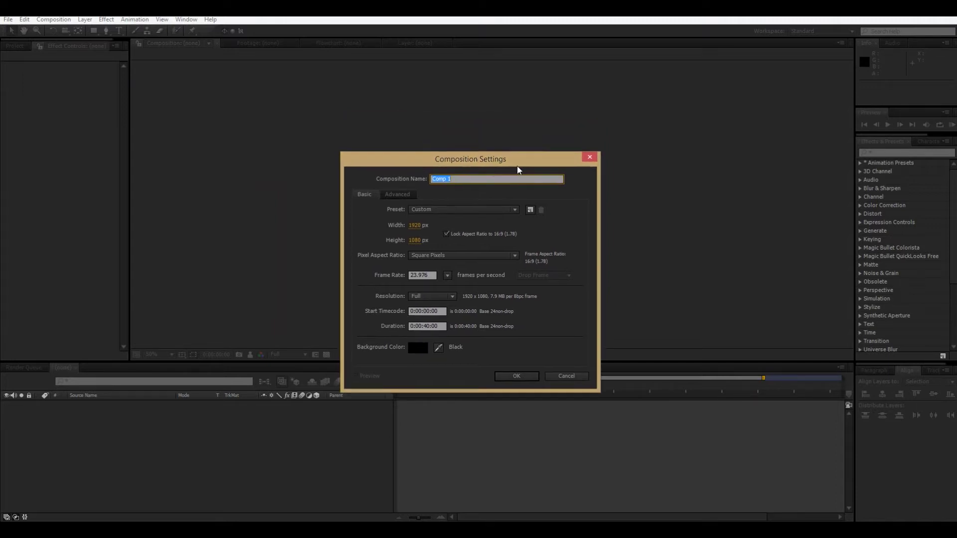
click(461, 181)
drag(461, 181, 394, 203)
click(455, 181)
click(455, 191)
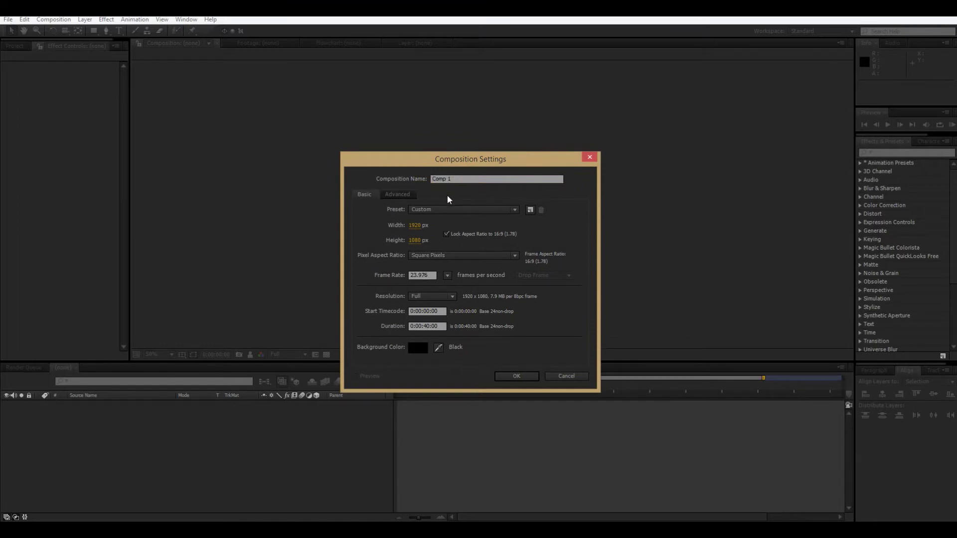
click(419, 211)
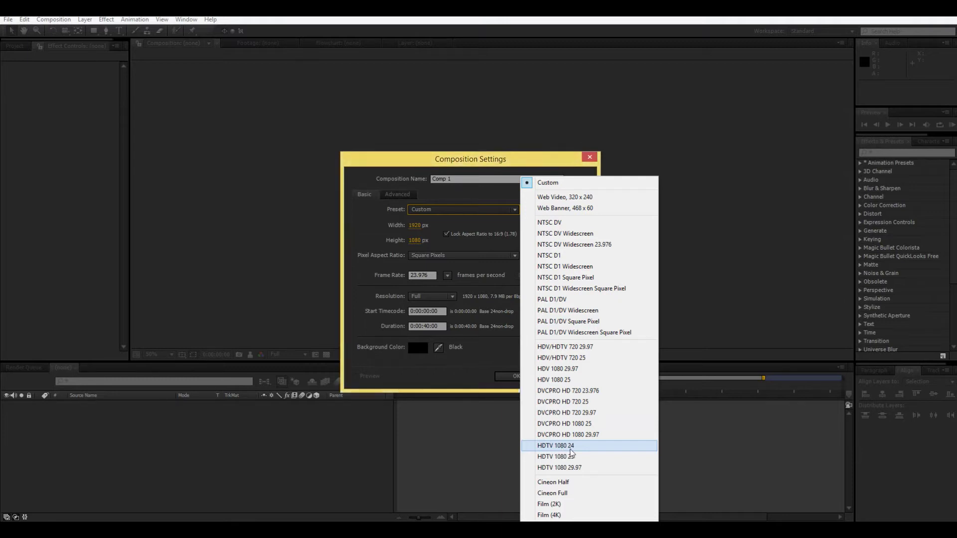
click(571, 450)
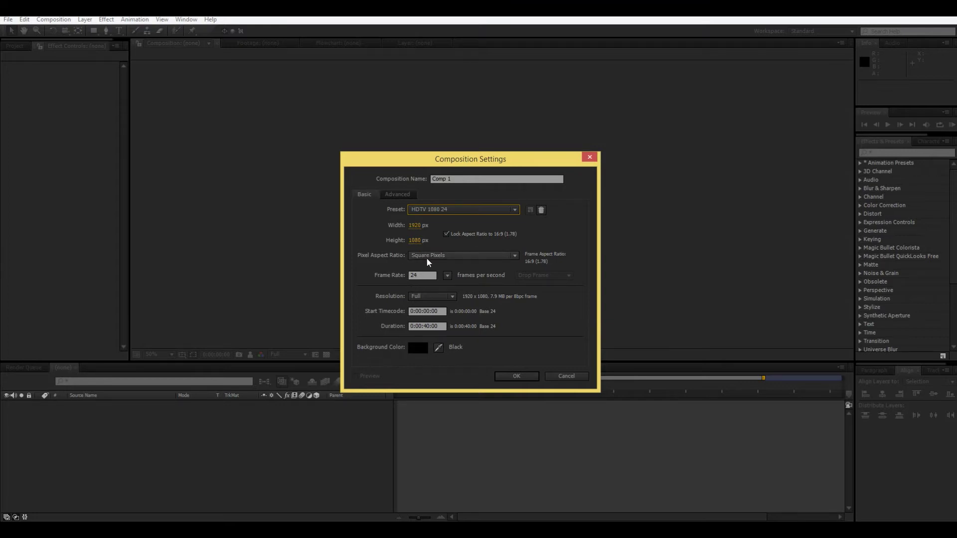
click(429, 299)
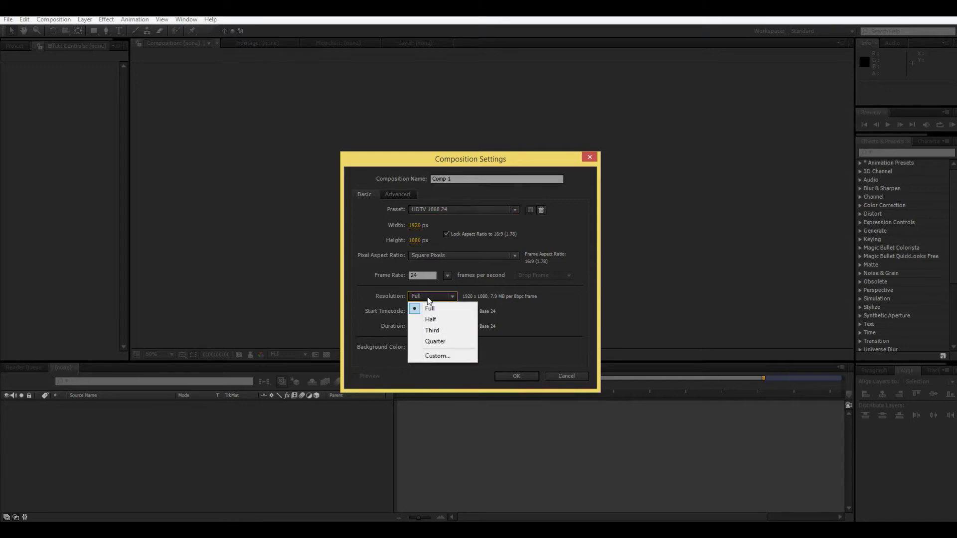
click(431, 309)
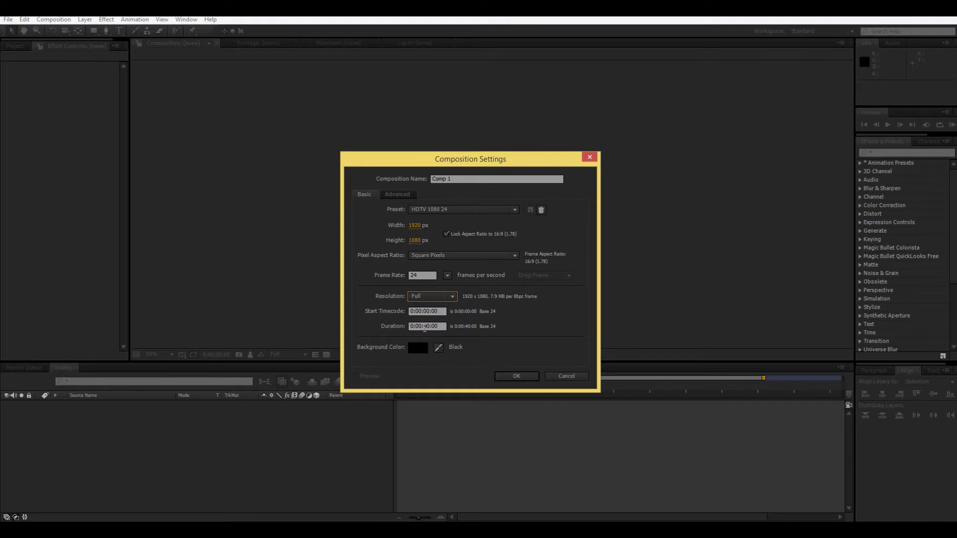
click(424, 328)
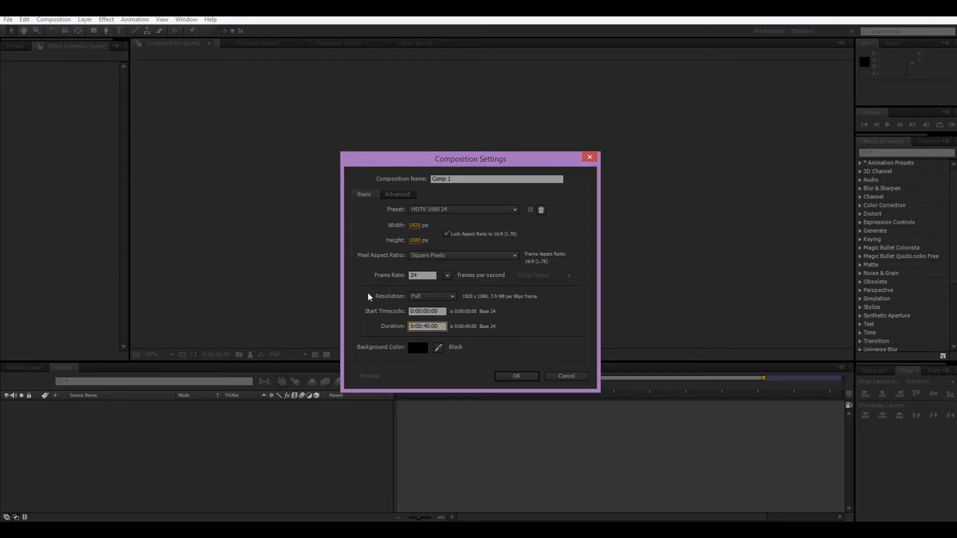
Set the renderer to Classic 3D in the advanced settings and create the composition.
click(402, 196)
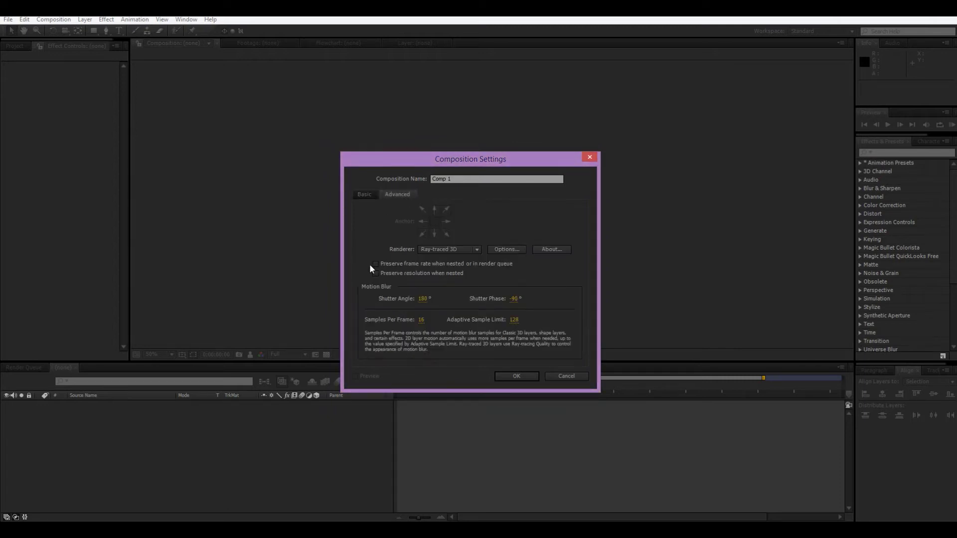
click(448, 248)
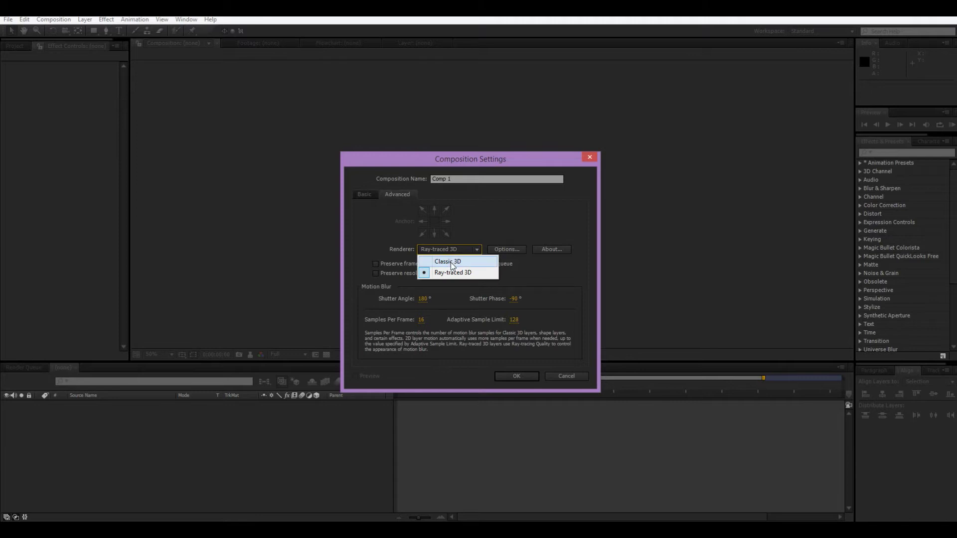
click(452, 264)
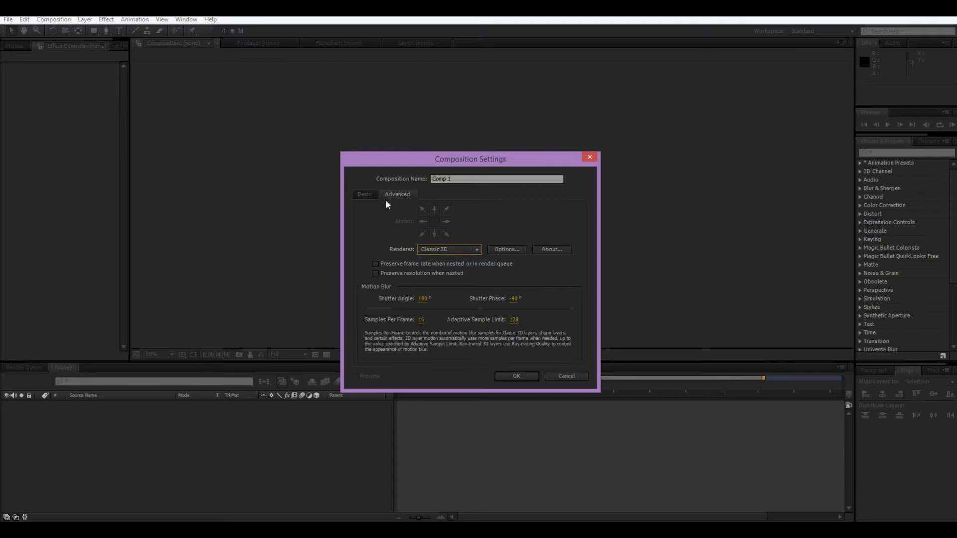
click(368, 195)
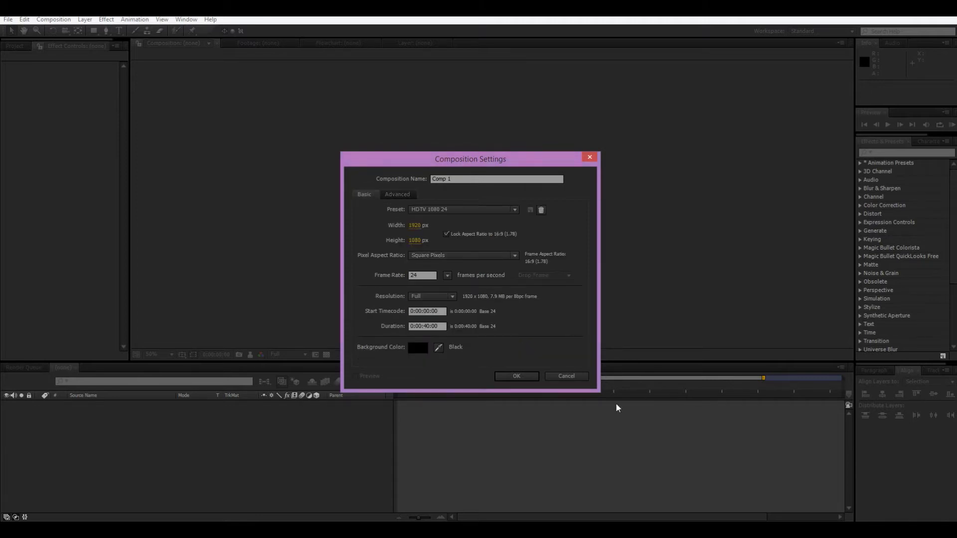
click(523, 379)
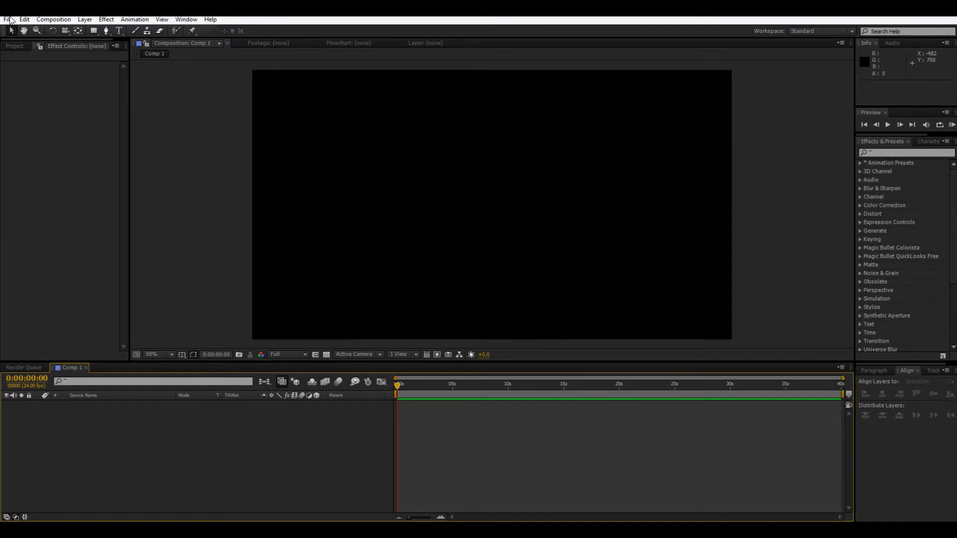
Browse the Layer and File menus without choosing anything, then show the Project panel listing Comp 1.
click(84, 19)
mouse_move(2, 21)
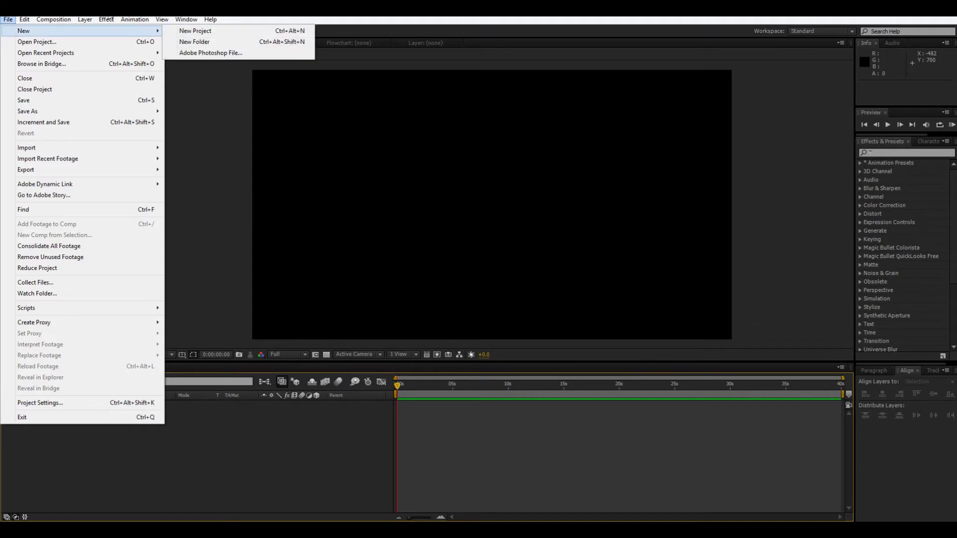
key(Left)
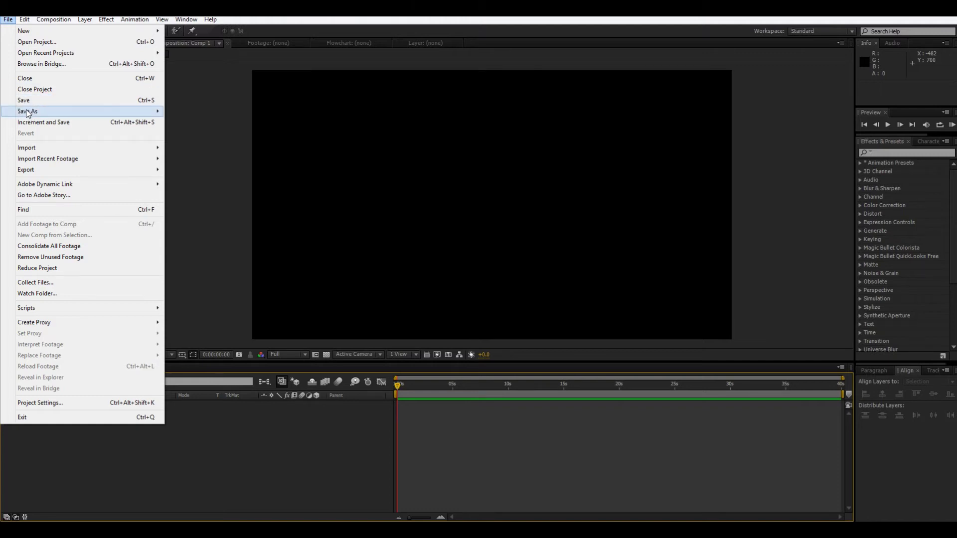
mouse_move(25, 149)
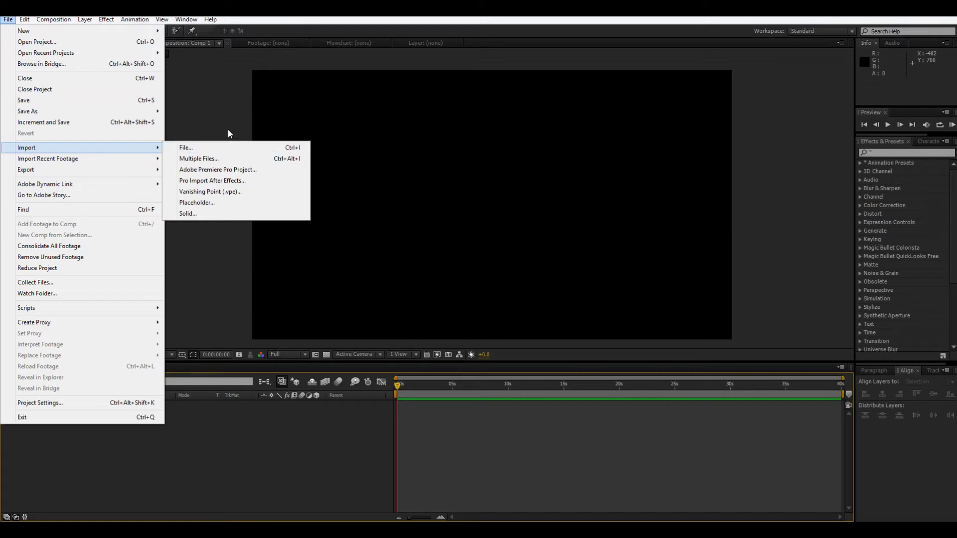
click(246, 149)
click(13, 48)
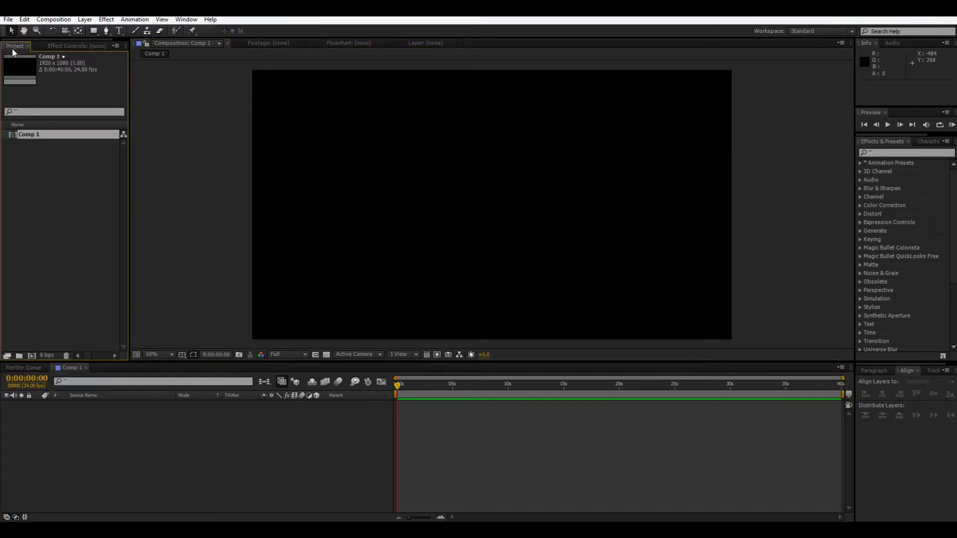
click(178, 20)
mouse_move(192, 37)
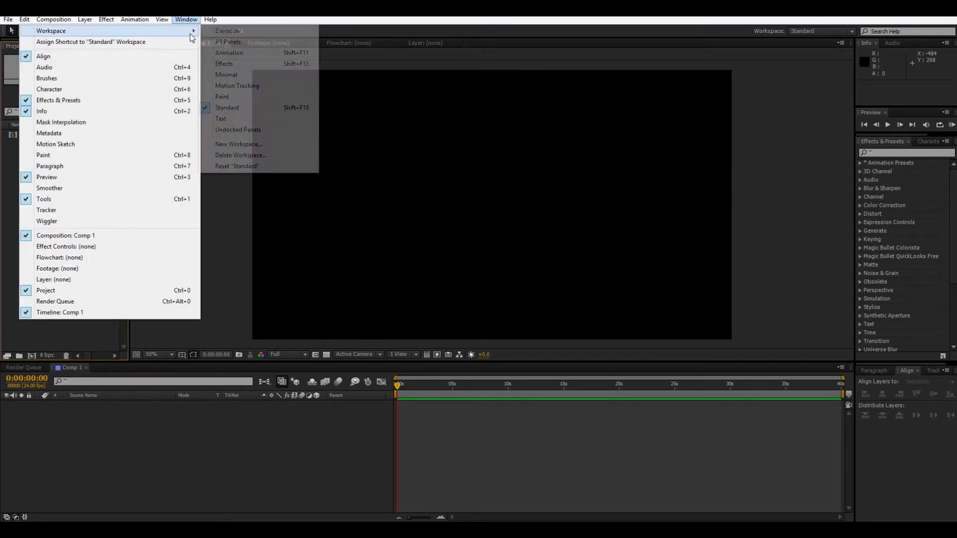
click(257, 111)
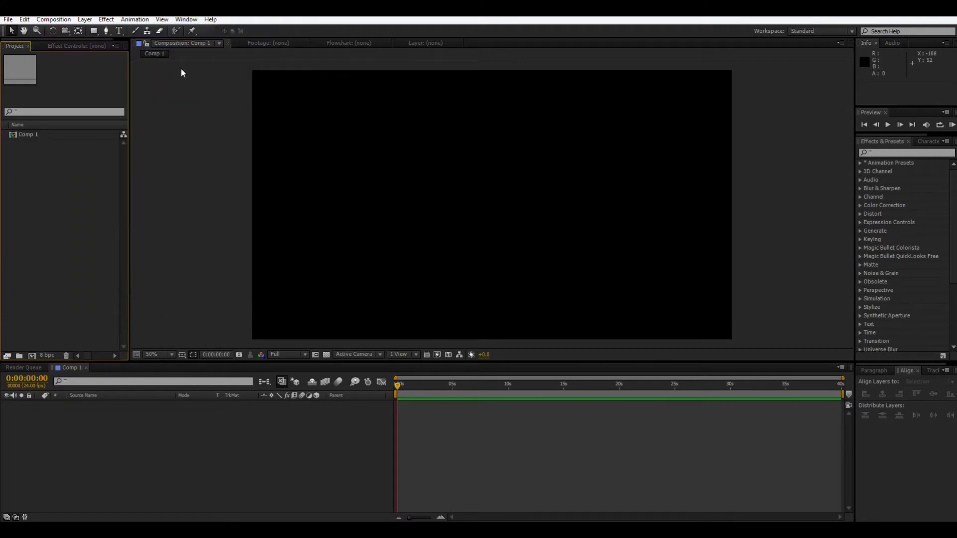
click(186, 20)
mouse_move(181, 32)
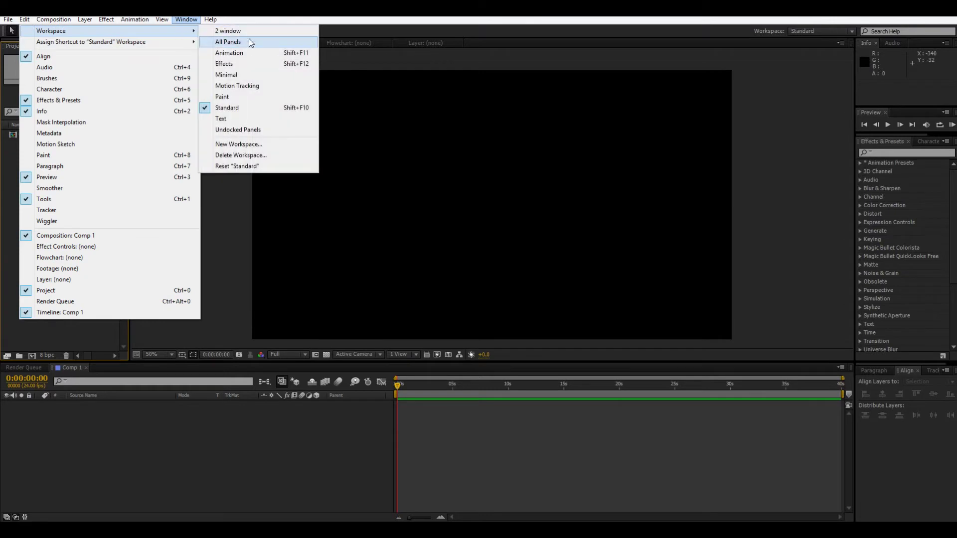
click(227, 63)
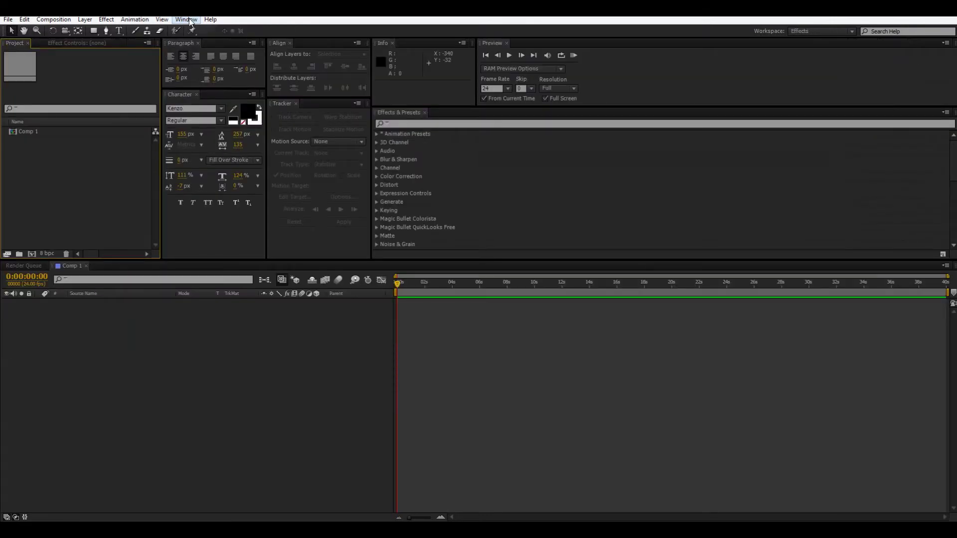
click(189, 20)
mouse_move(183, 31)
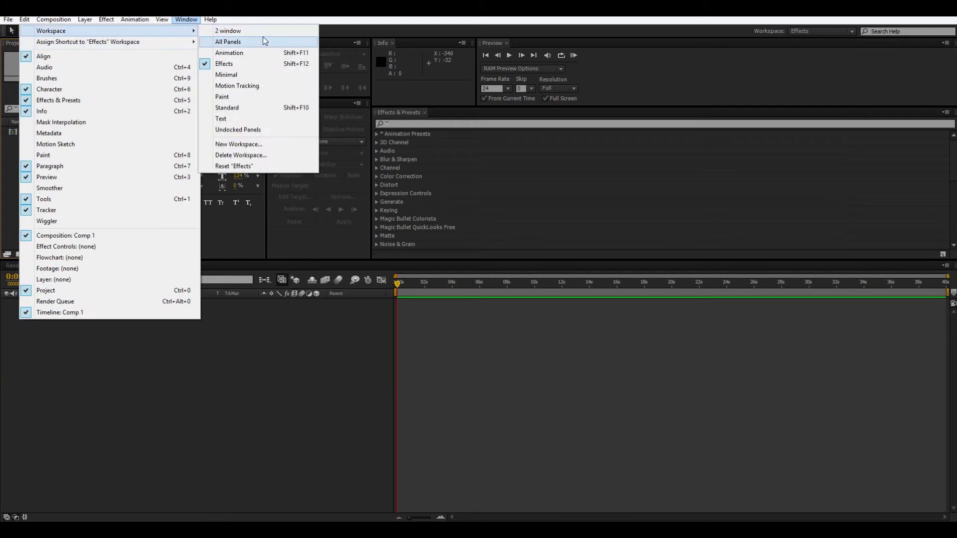
click(244, 64)
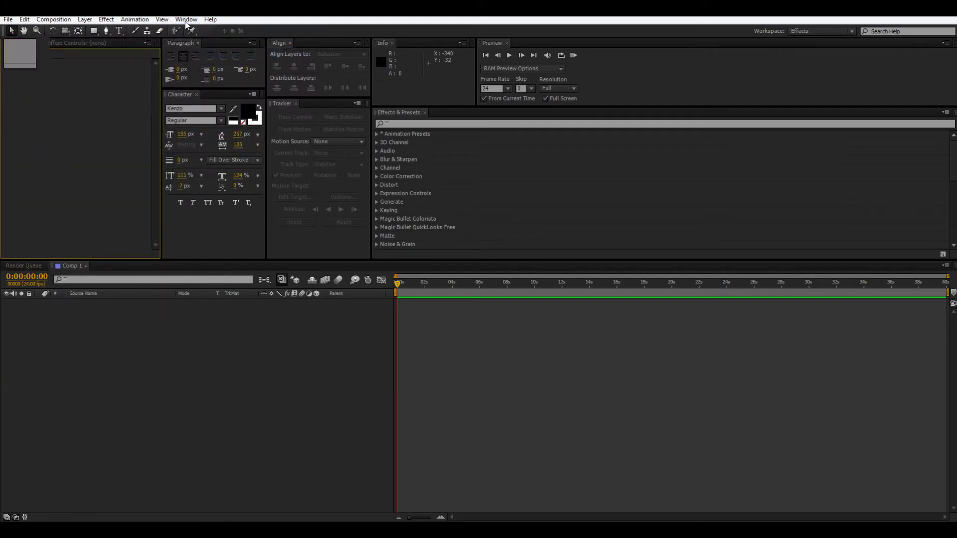
key(shift+F10)
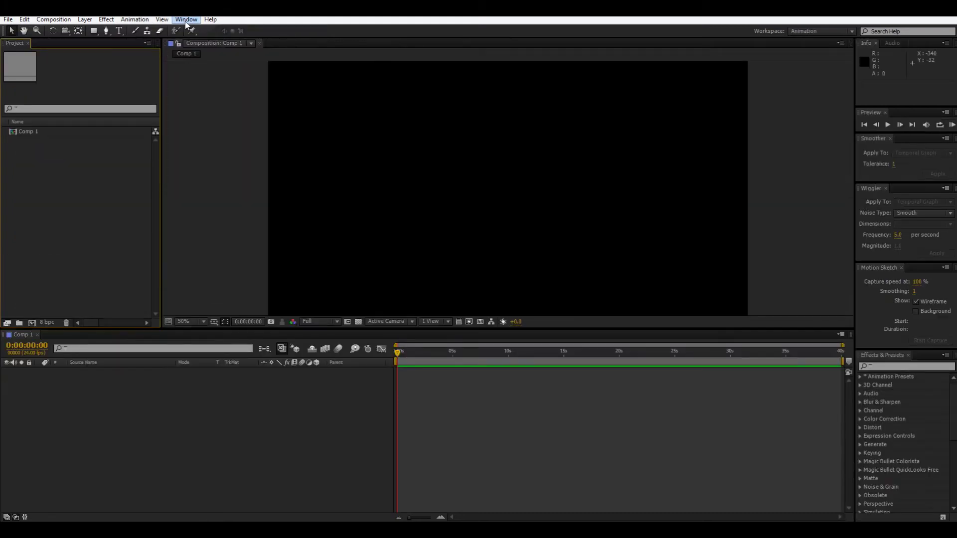
click(185, 20)
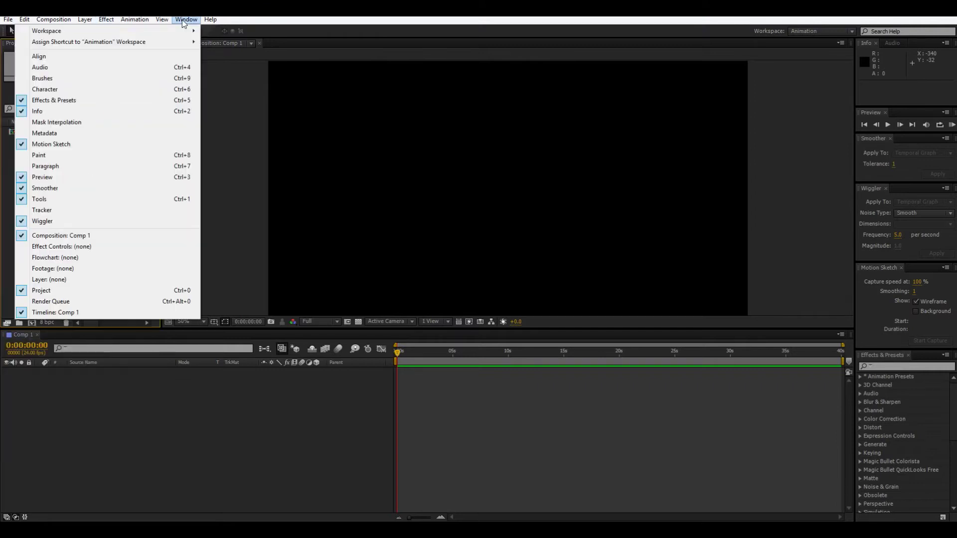
mouse_move(162, 31)
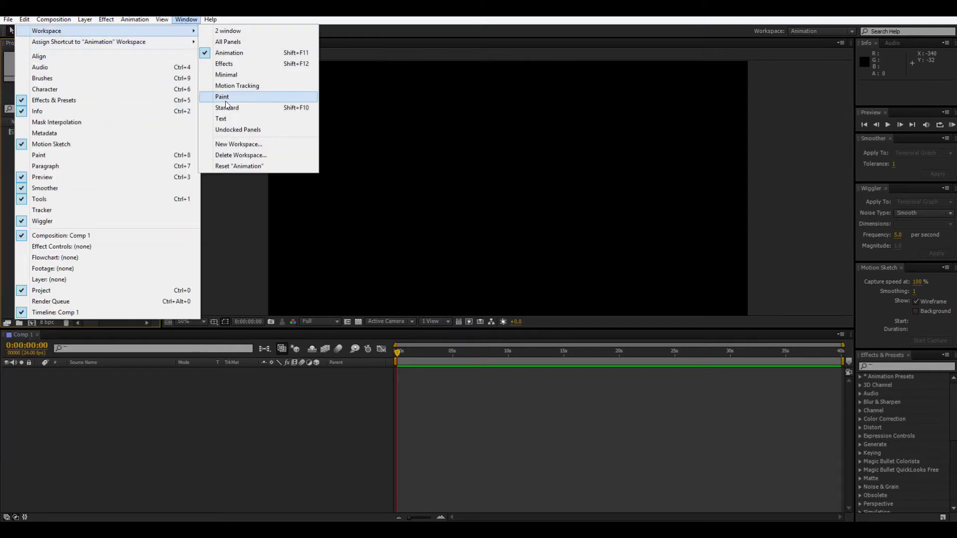
click(238, 107)
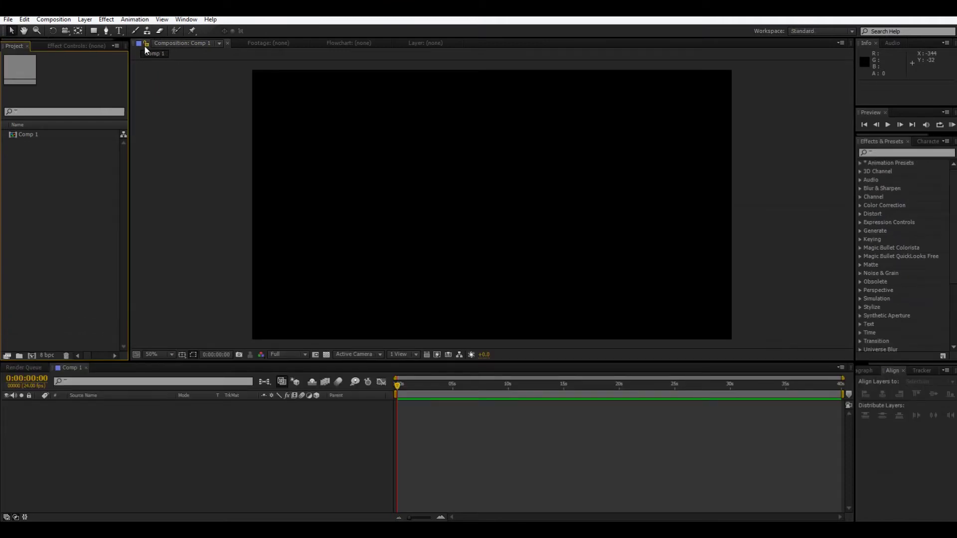
Widen the composition viewer and move the Project panel back to the left side.
drag(129, 80, 92, 86)
drag(21, 46, 462, 48)
click(147, 44)
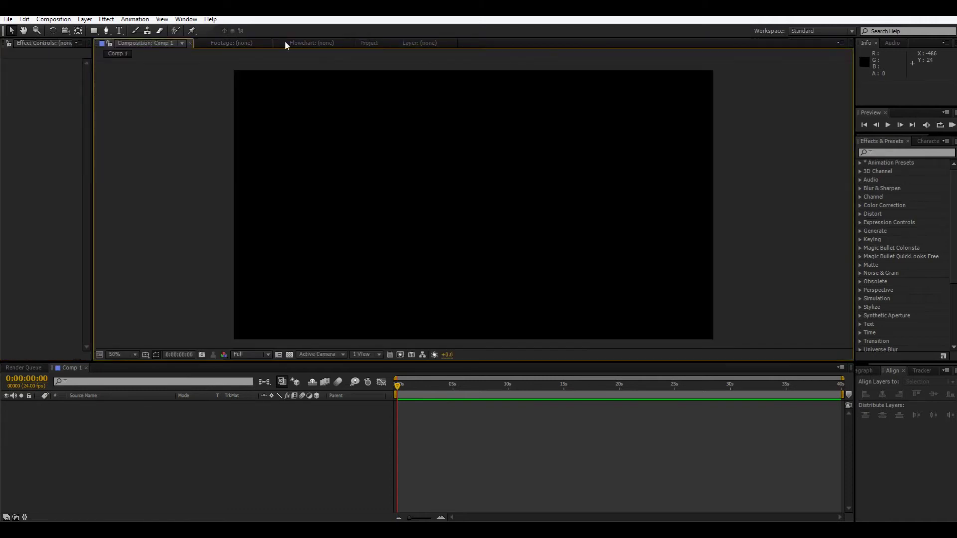
click(370, 44)
drag(370, 43, 18, 47)
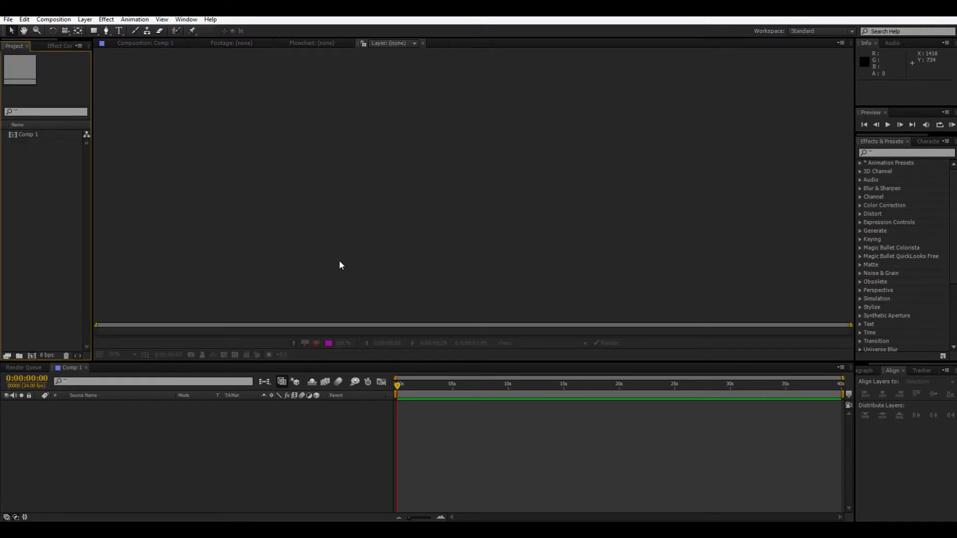
Open and close the Audio panel, then dock the Paint panel beside Effects & Presets.
click(186, 20)
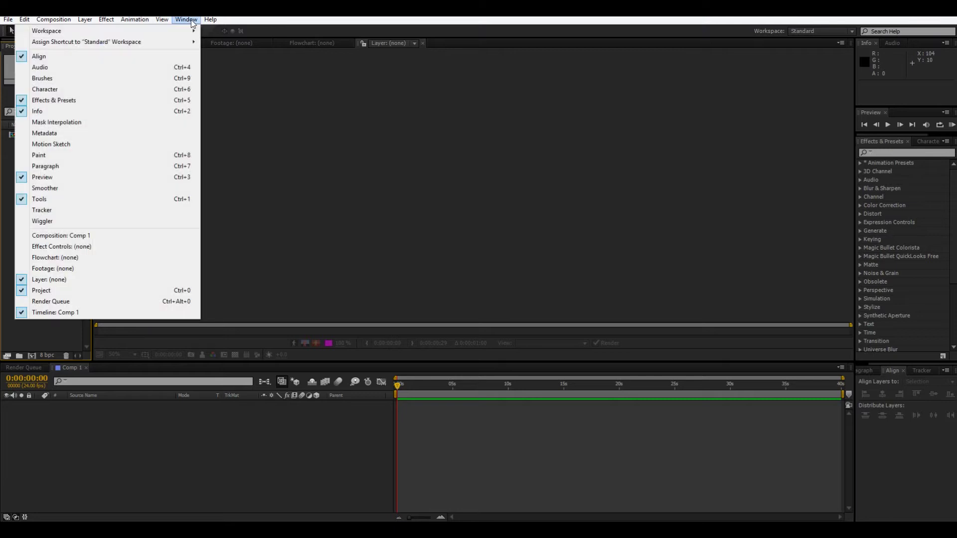
click(58, 70)
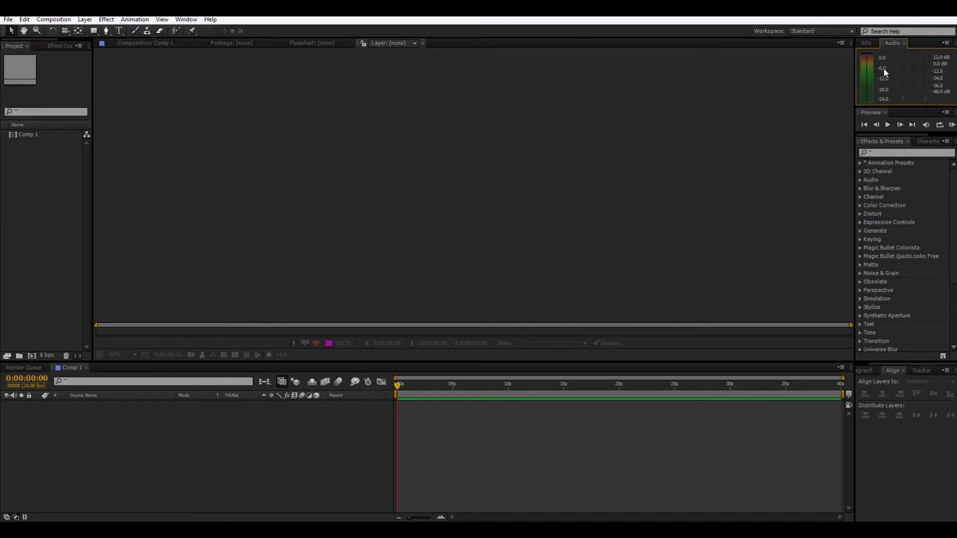
click(904, 43)
click(189, 19)
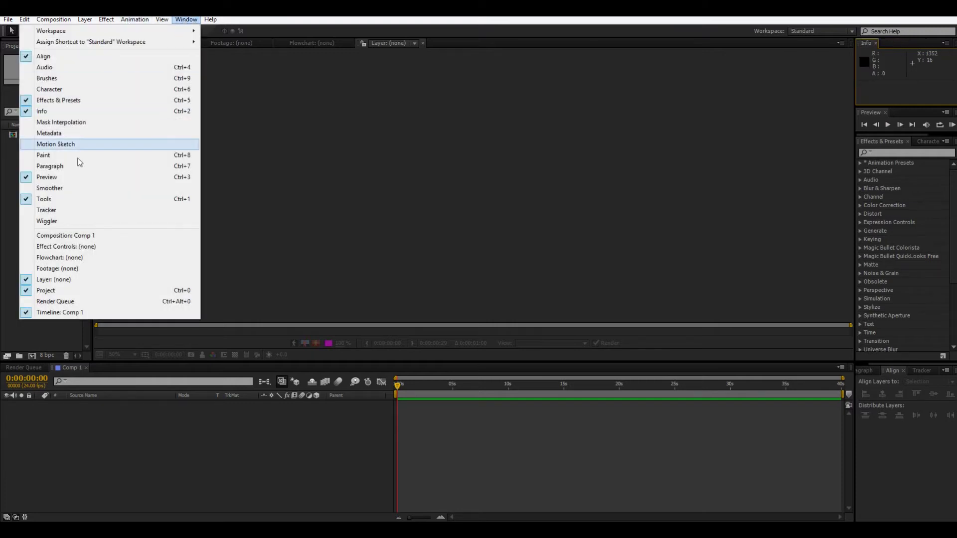
click(77, 156)
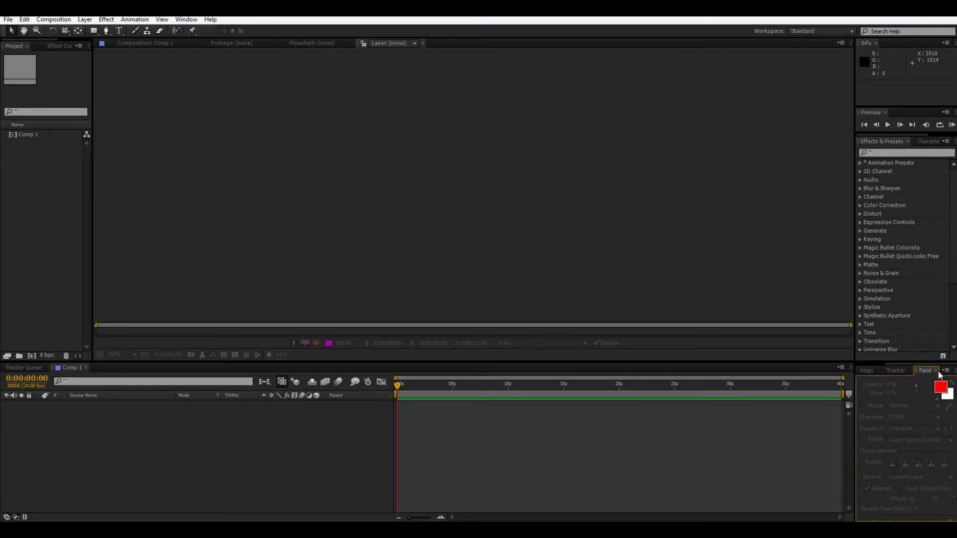
drag(932, 370, 915, 145)
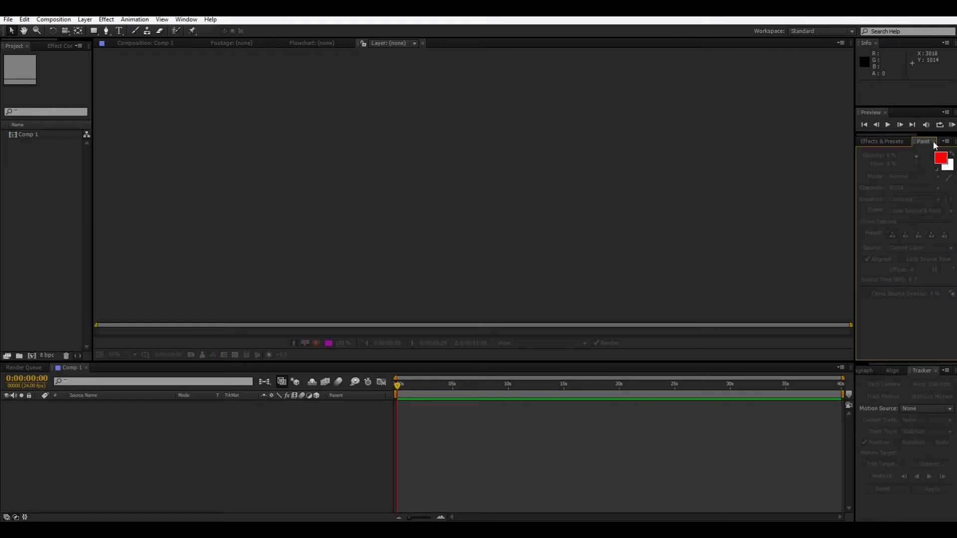
Bring the Effects & Presets list to the front and scroll through its categories.
click(933, 142)
click(893, 142)
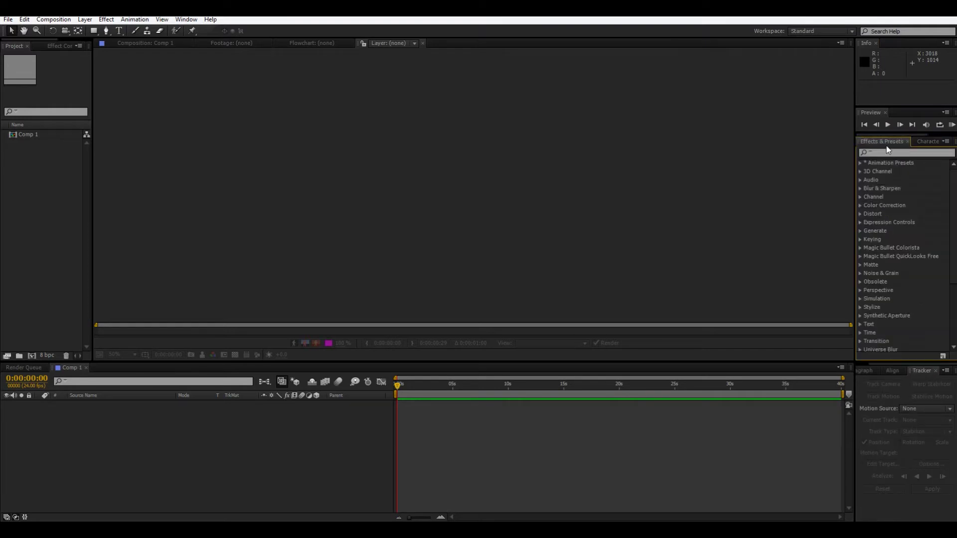
click(883, 153)
scroll(882, 301, down, 3)
scroll(883, 302, down, 2)
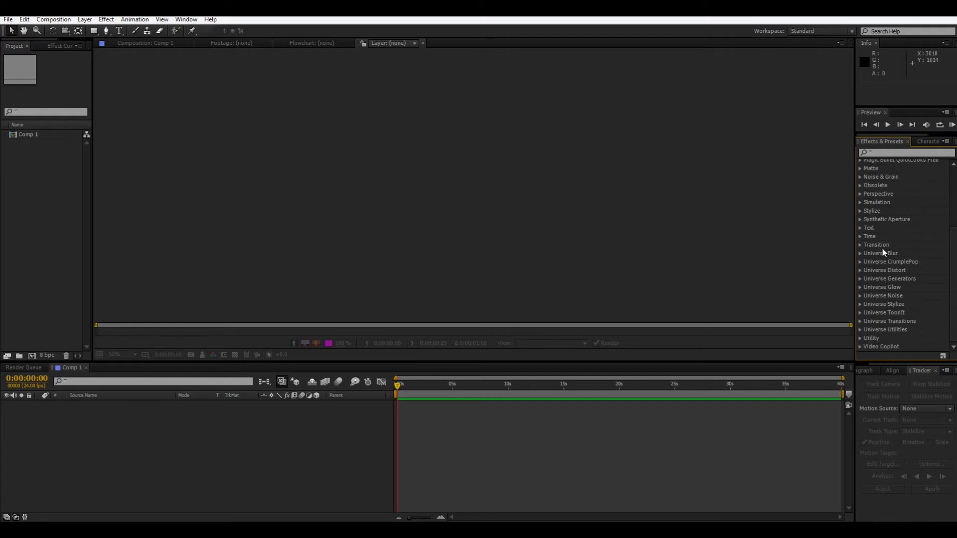
scroll(883, 283, up, 3)
scroll(874, 342, down, 3)
scroll(873, 340, up, 5)
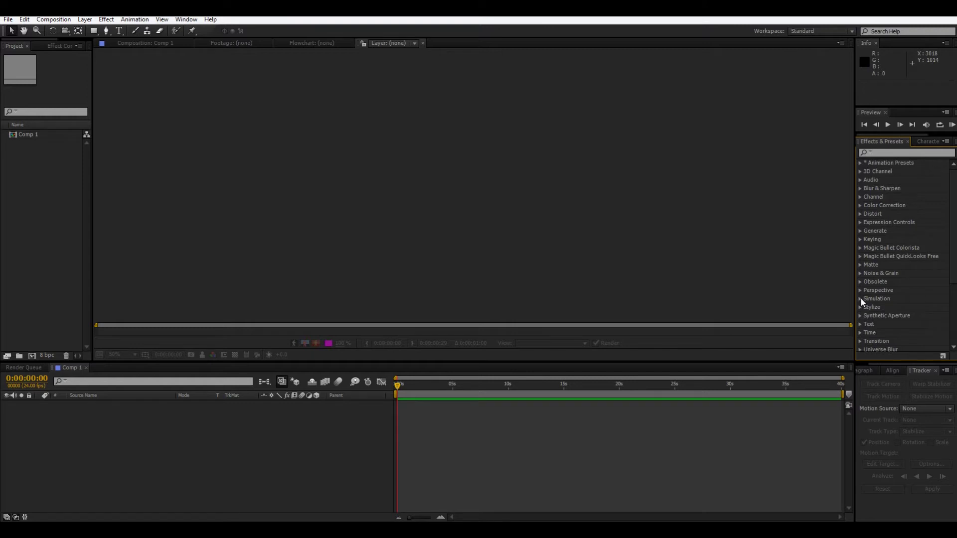
Expand Simulation, select CC Rainfall and CC Snowfall, then collapse the category.
click(860, 298)
scroll(882, 274, down, 5)
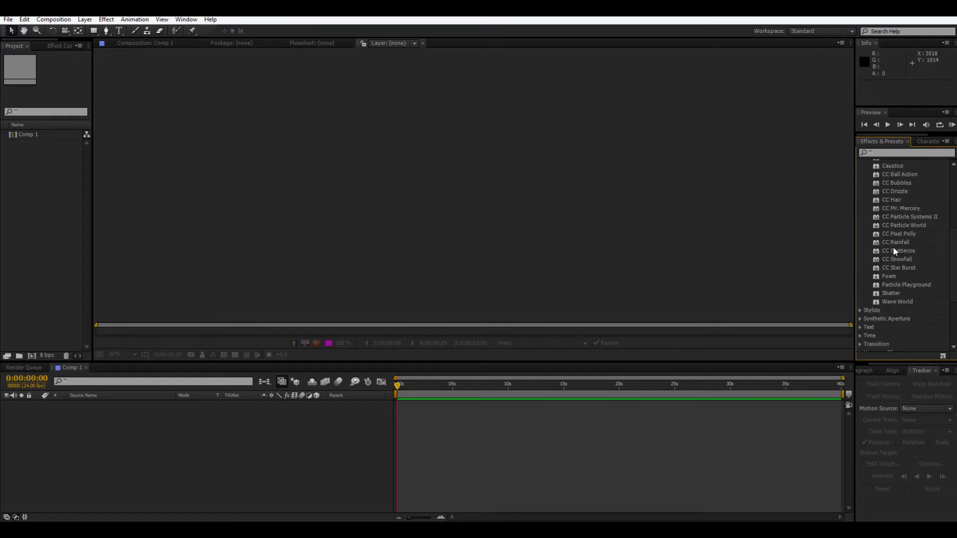
click(894, 243)
click(897, 259)
scroll(880, 207, up, 2)
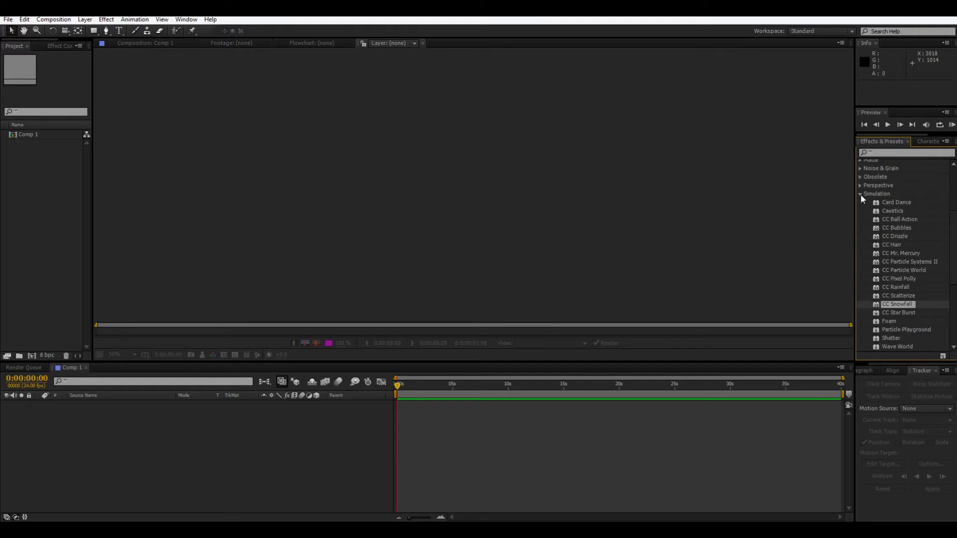
click(860, 195)
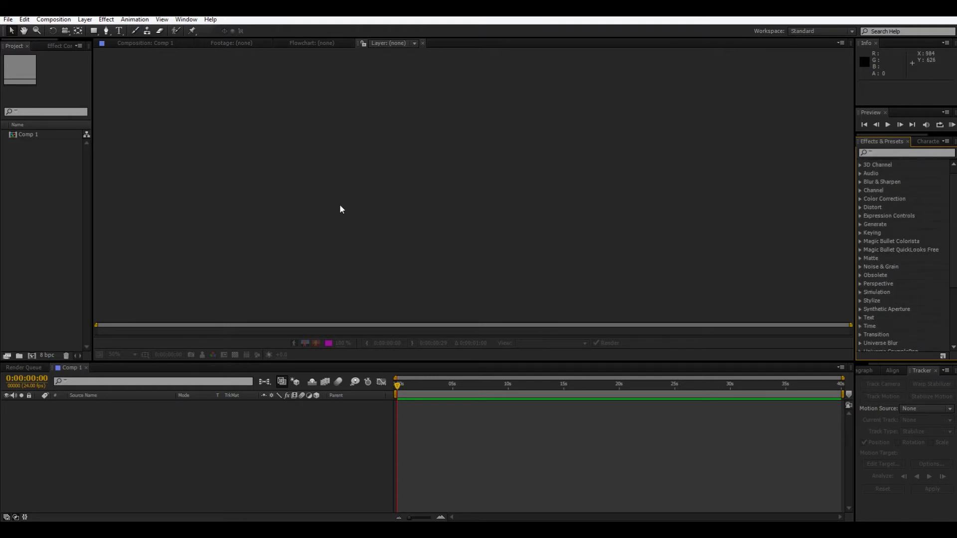
click(25, 20)
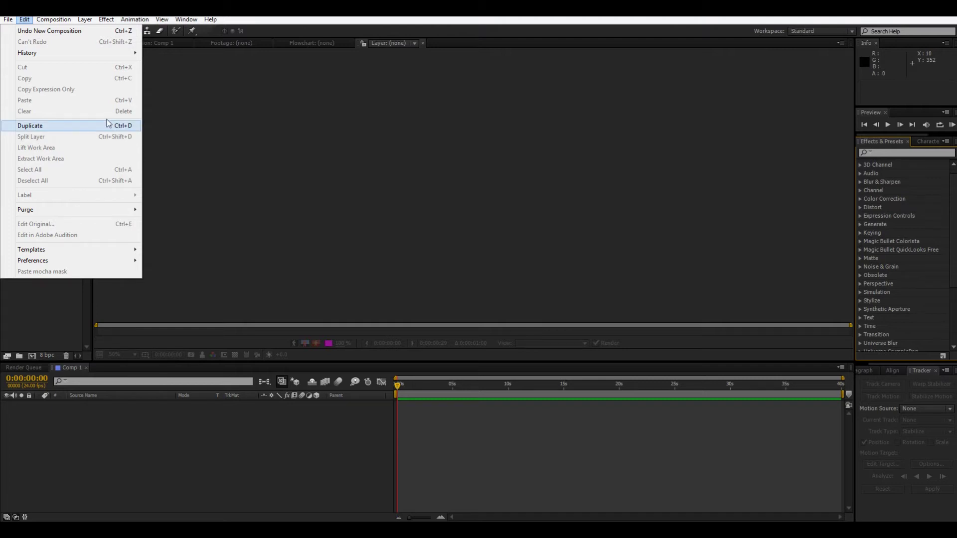
mouse_move(48, 21)
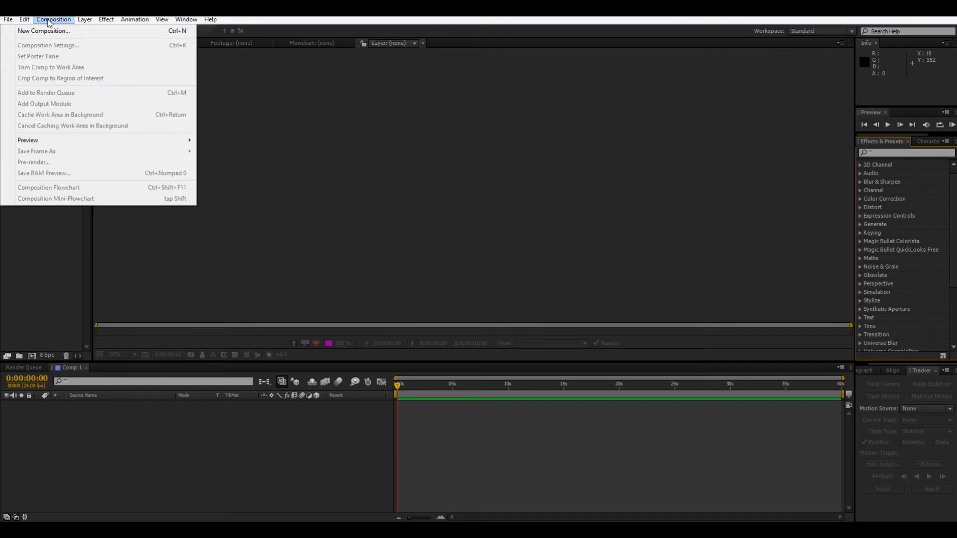
mouse_move(79, 21)
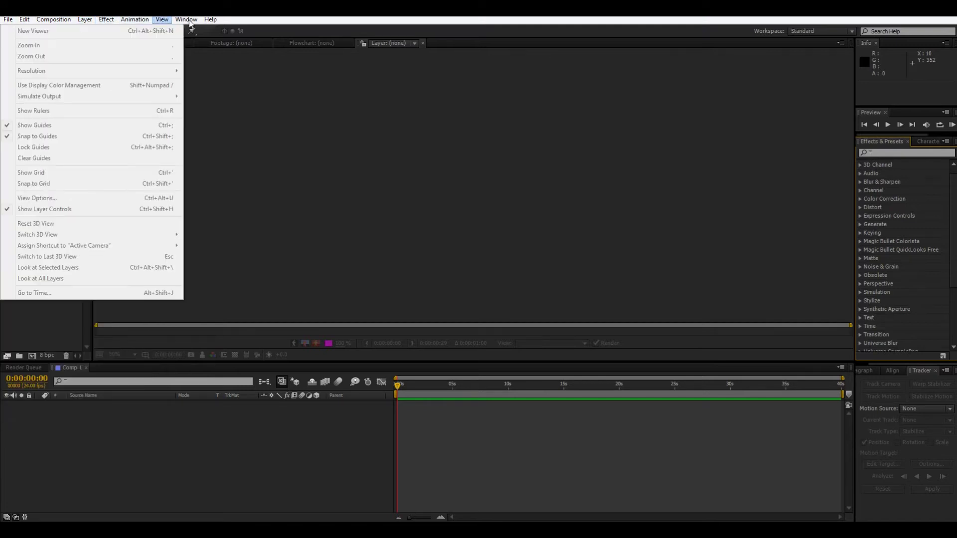
mouse_move(164, 22)
mouse_move(8, 19)
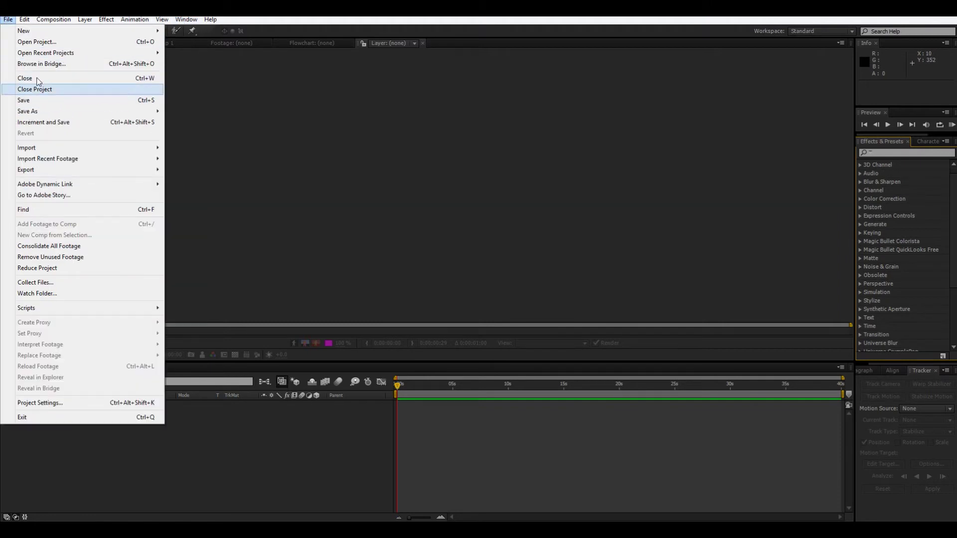
click(345, 94)
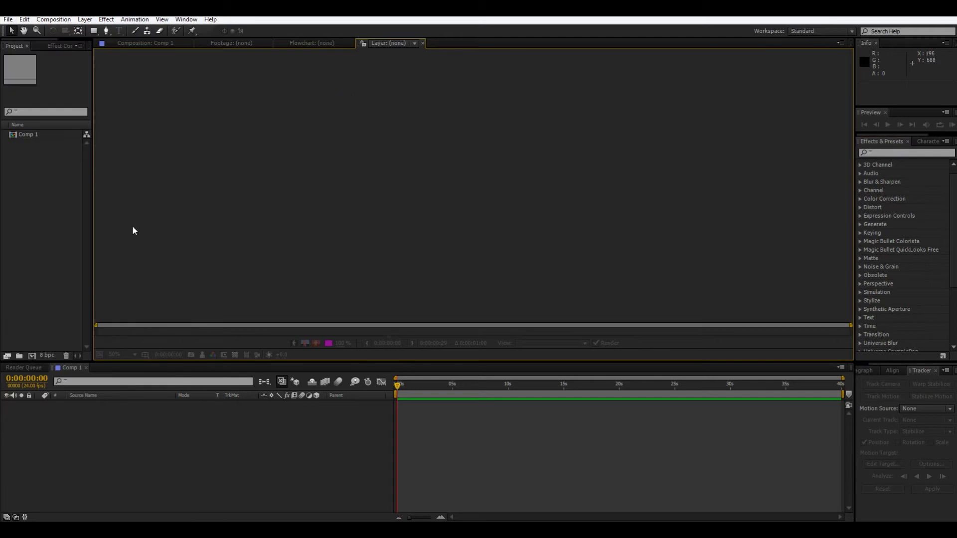
click(14, 210)
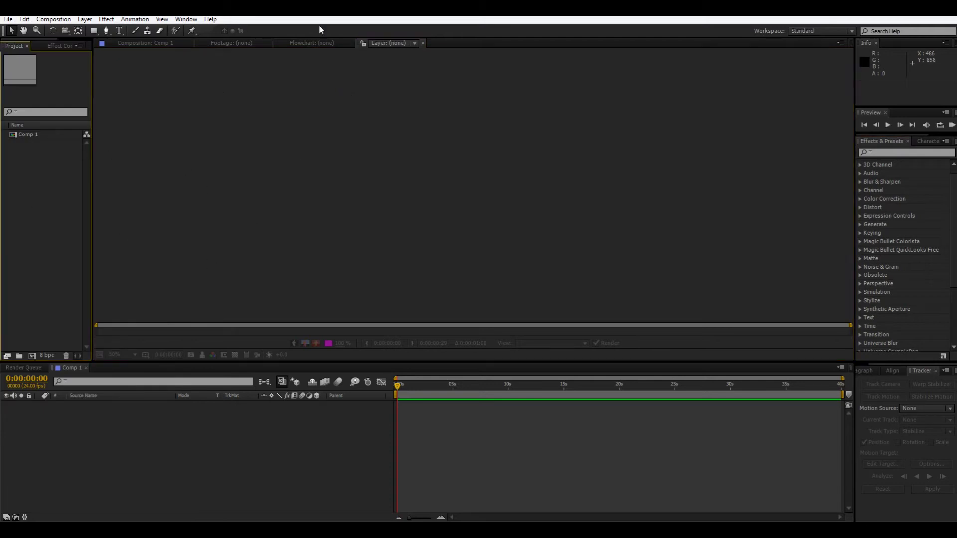
click(31, 138)
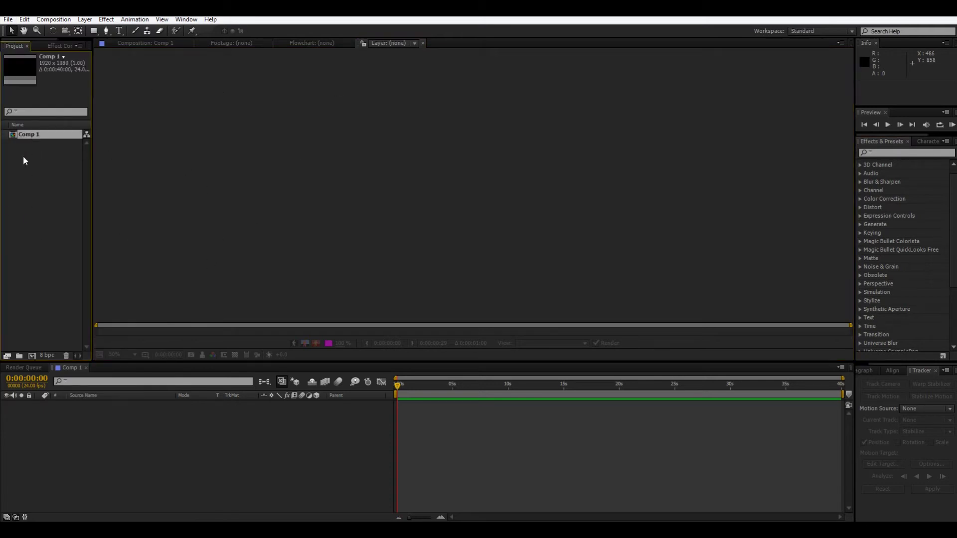
click(24, 167)
Create Comp 2 from the Project panel's shortcut menu with default settings.
right_click(26, 173)
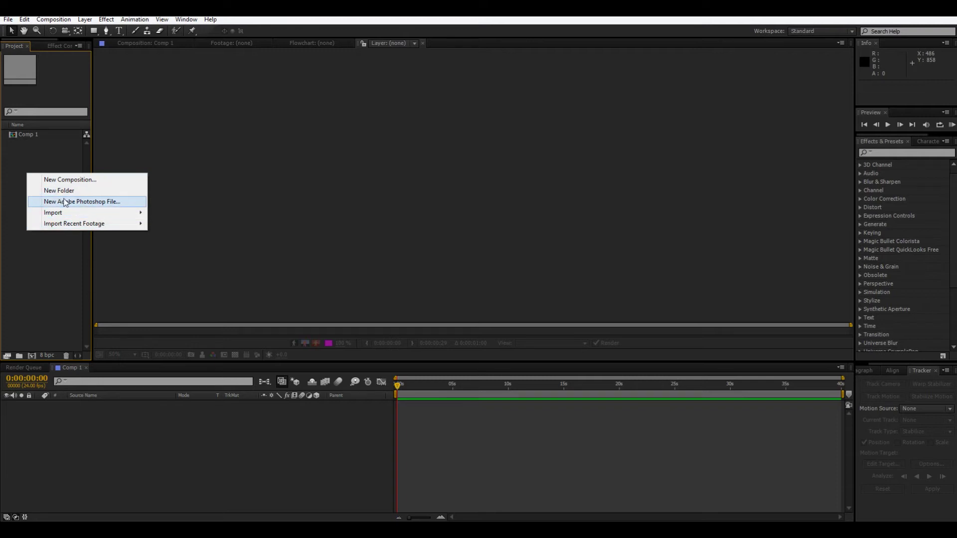
click(54, 179)
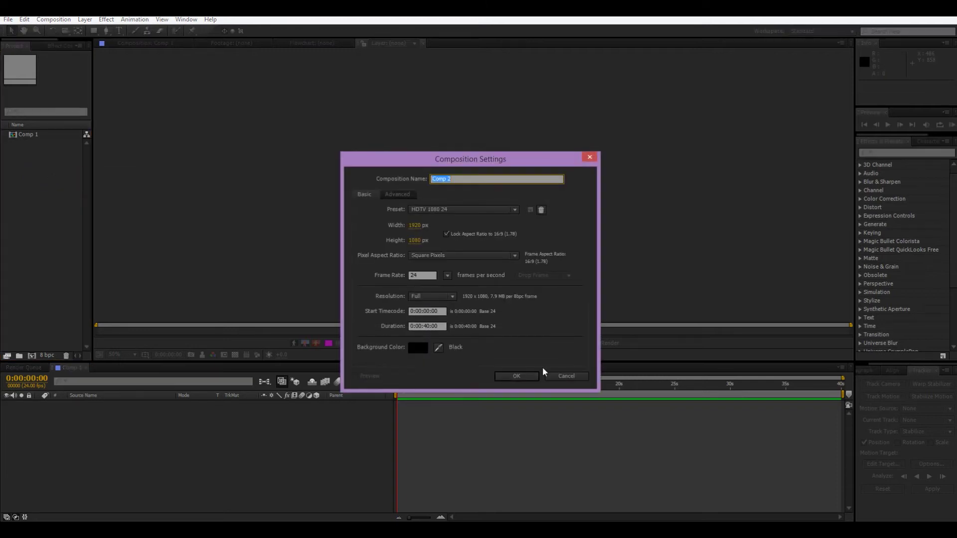
click(523, 377)
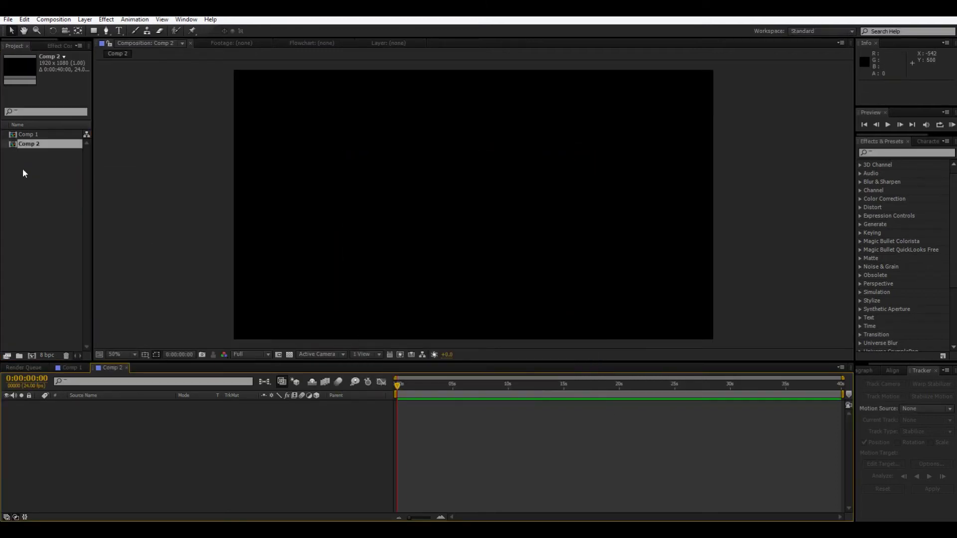
Switch the timeline back to Comp 1.
click(103, 370)
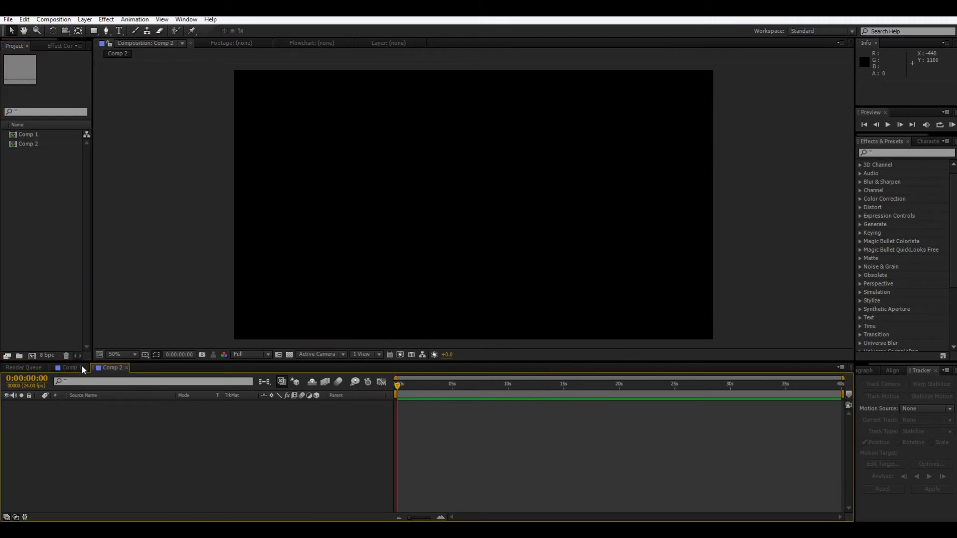
click(76, 368)
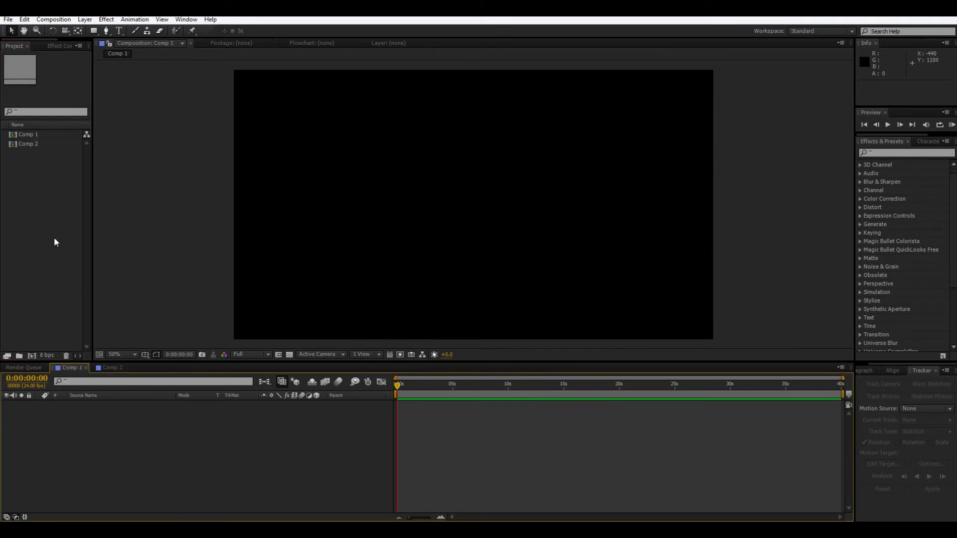
right_click(54, 239)
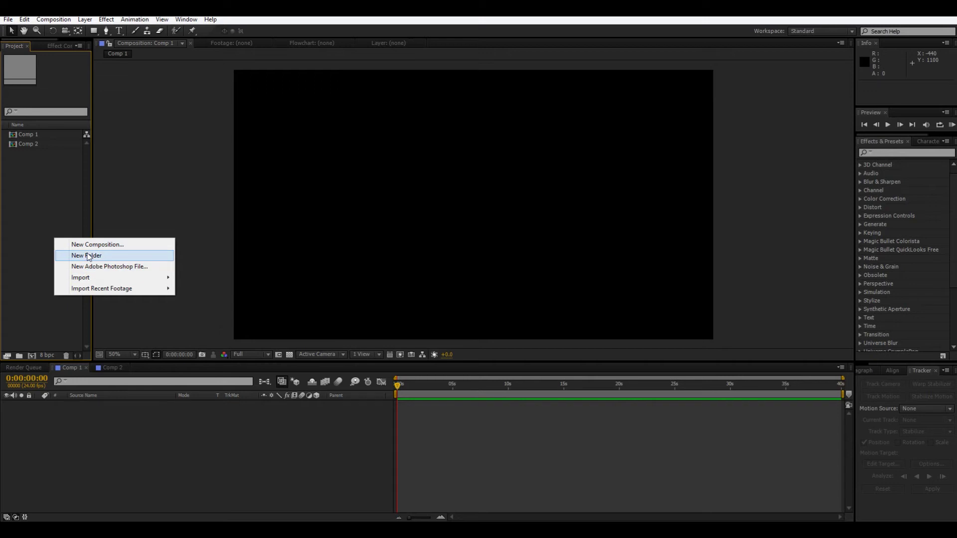
click(21, 324)
right_click(31, 302)
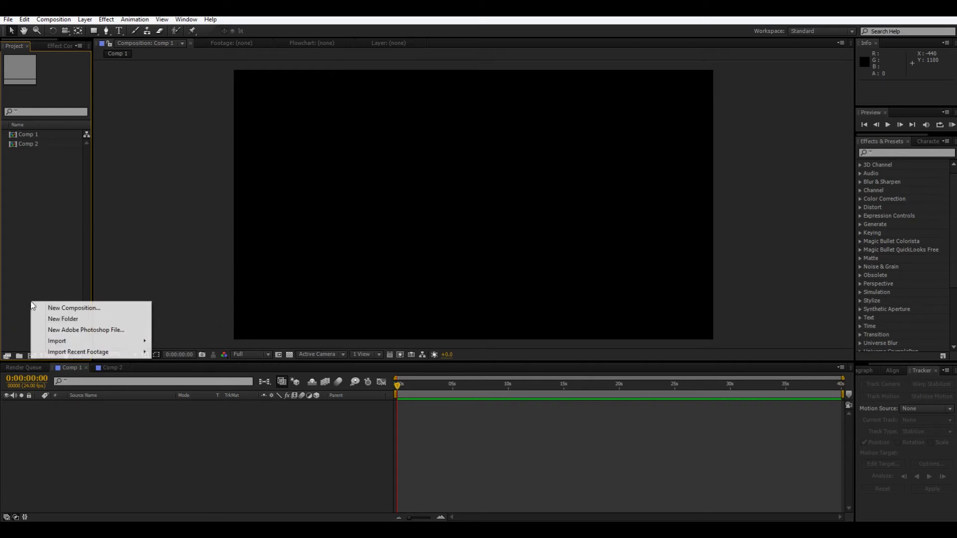
mouse_move(65, 340)
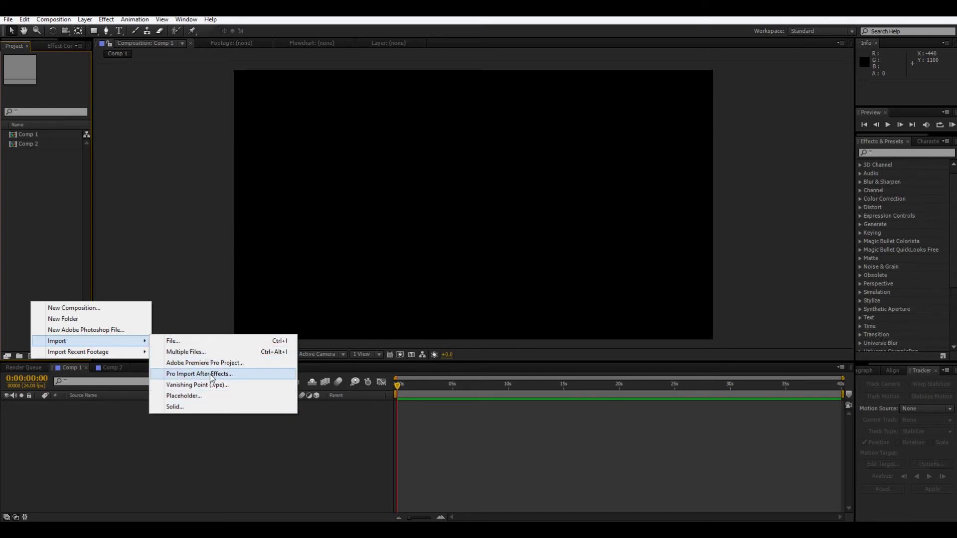
Create a 1920×1080 solid, Medium Red Solid 1, coloured medium red (FF7474).
click(176, 407)
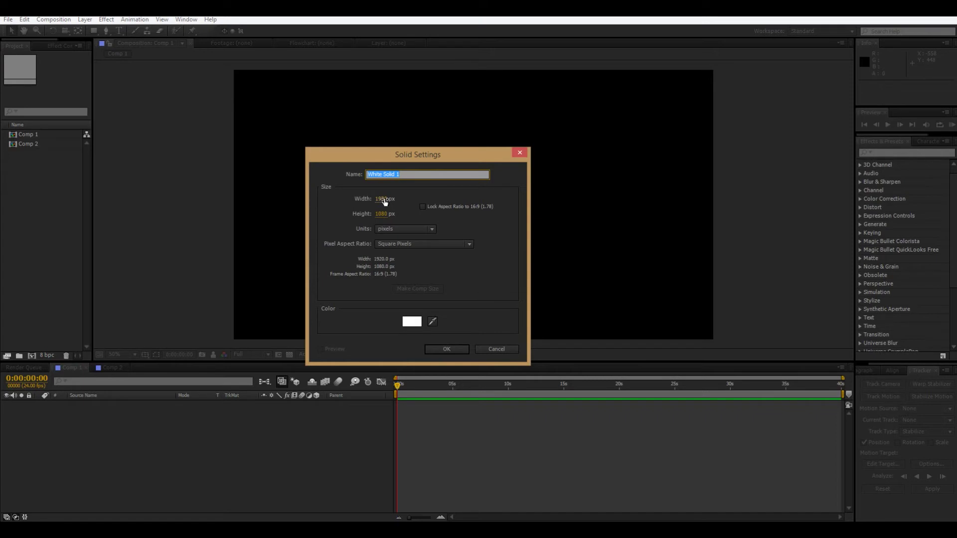
drag(396, 157, 374, 117)
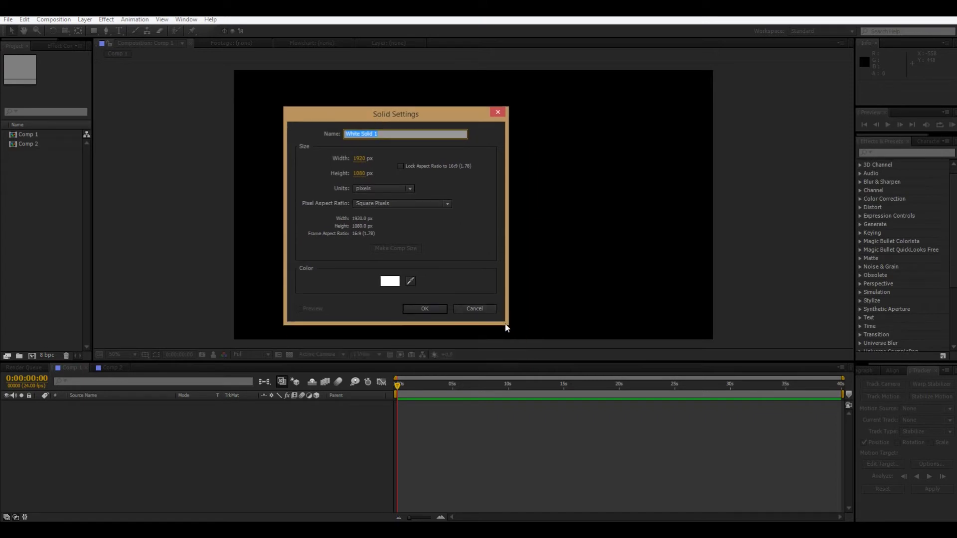
click(518, 171)
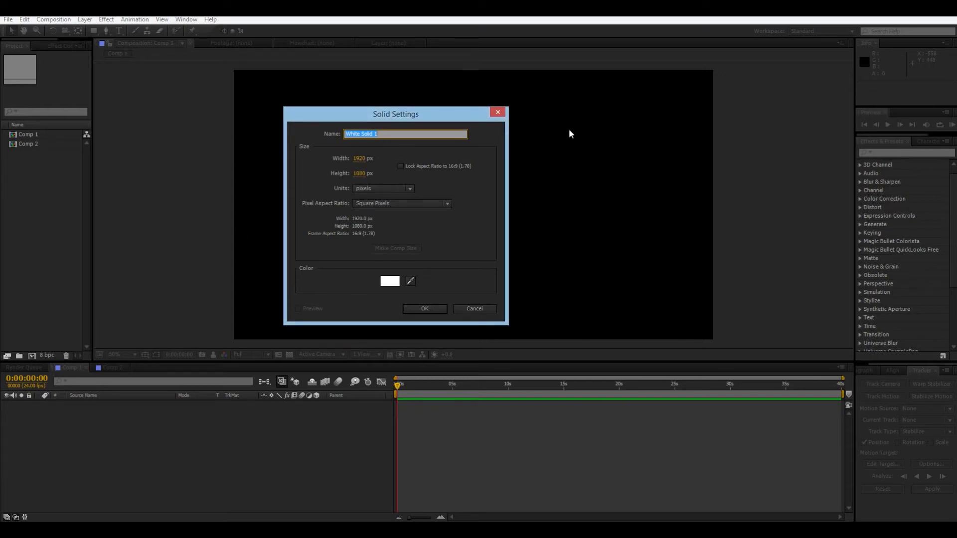
click(390, 281)
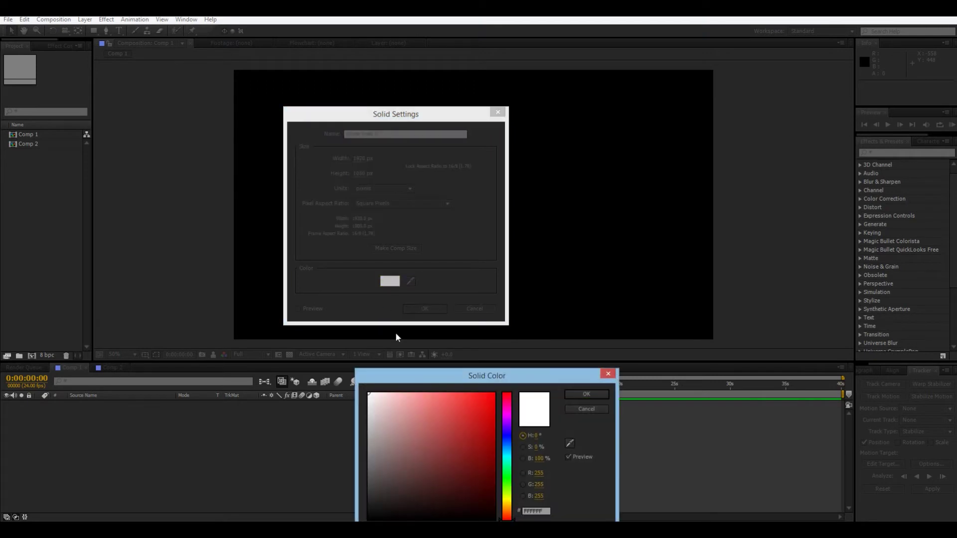
drag(456, 378, 457, 282)
drag(463, 332, 437, 242)
click(586, 299)
click(415, 310)
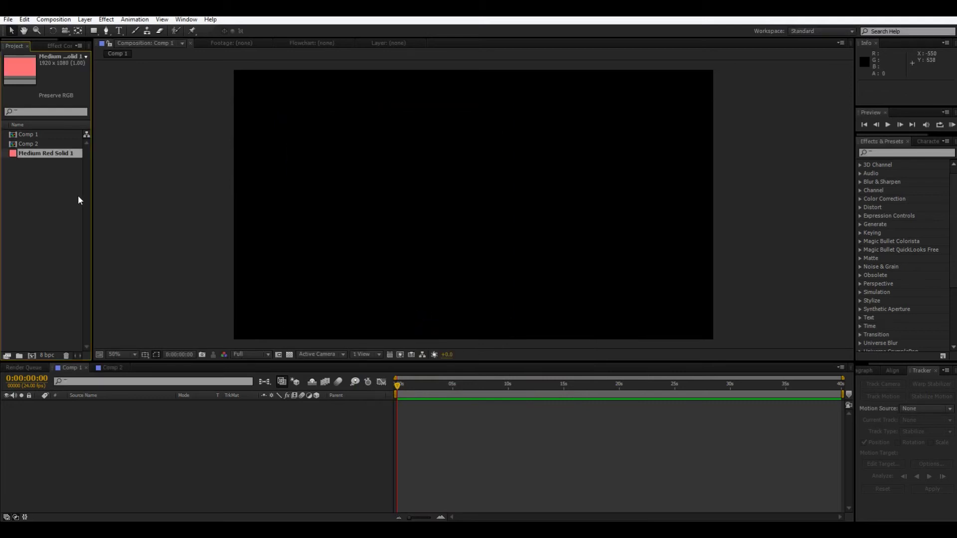
Add Medium Red Solid 1 to the Comp 1 timeline and scrub through the composition.
drag(91, 197, 161, 190)
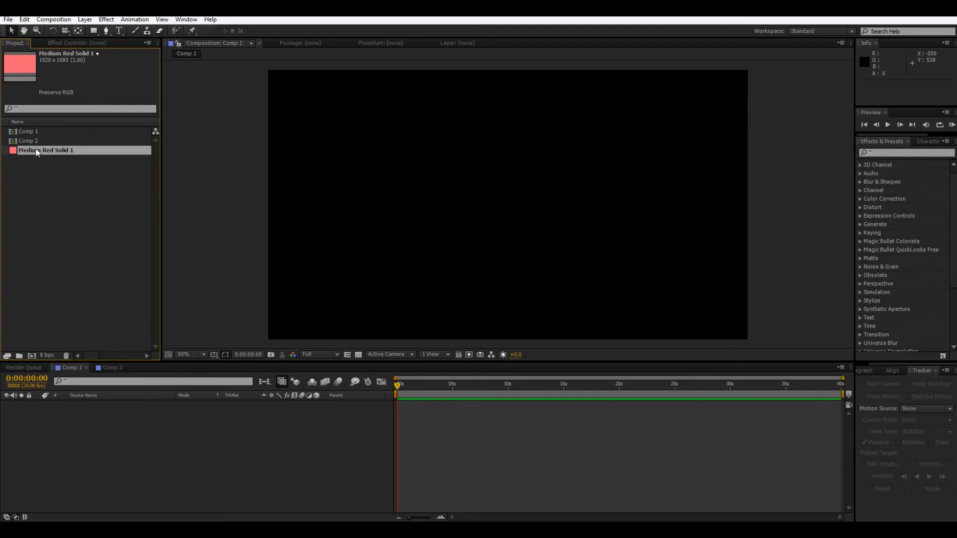
drag(37, 152, 139, 455)
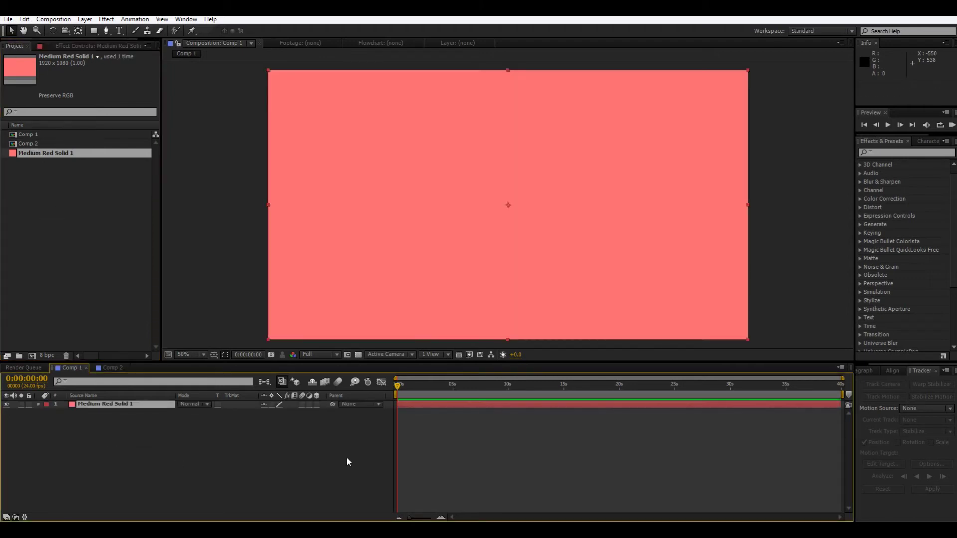
mouse_move(403, 387)
mouse_down()
mouse_move(454, 397)
mouse_move(394, 395)
mouse_up()
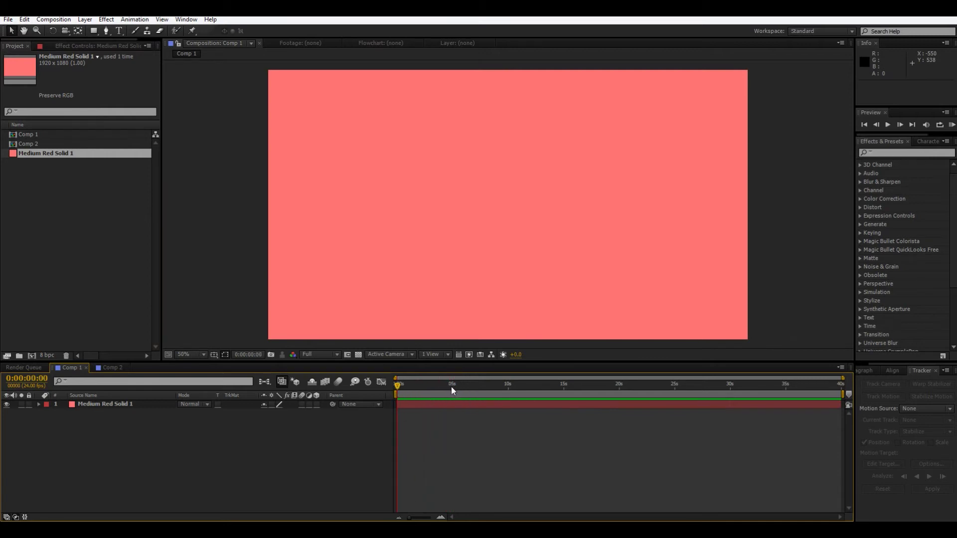
click(531, 387)
key(Home)
Play back Comp 1 and step frame by frame before returning to the start.
key(space)
key(space)
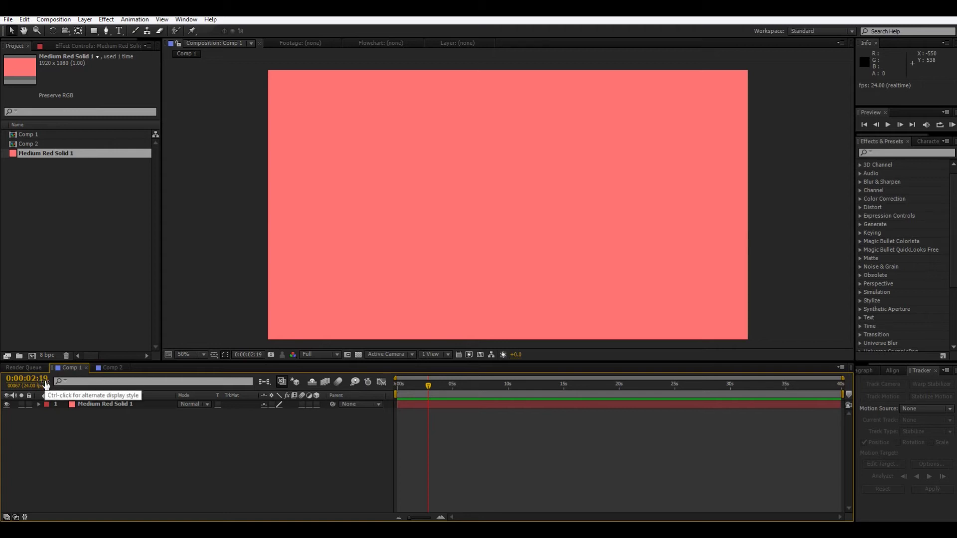
drag(429, 385, 446, 397)
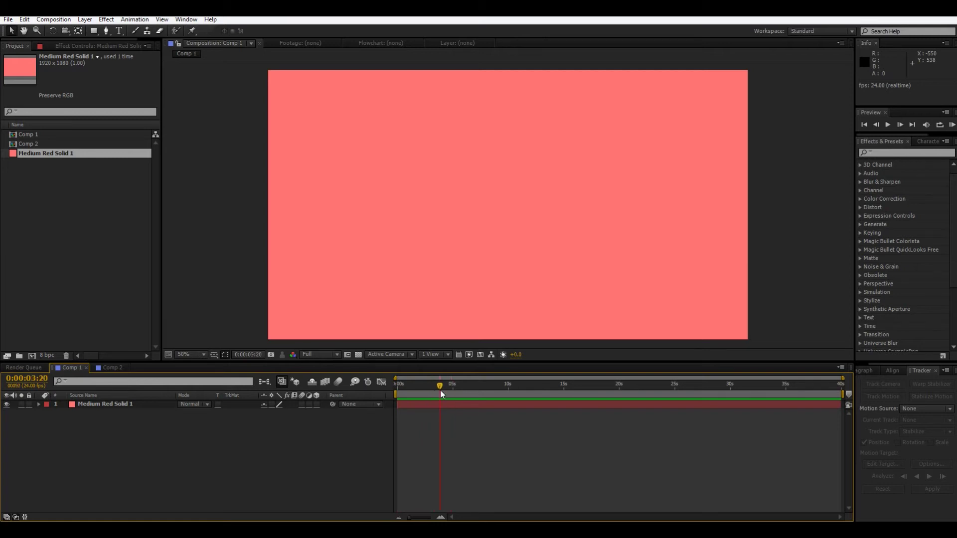
drag(441, 386, 446, 389)
drag(447, 387, 455, 388)
key(Page_Up)
key(Page_Up)
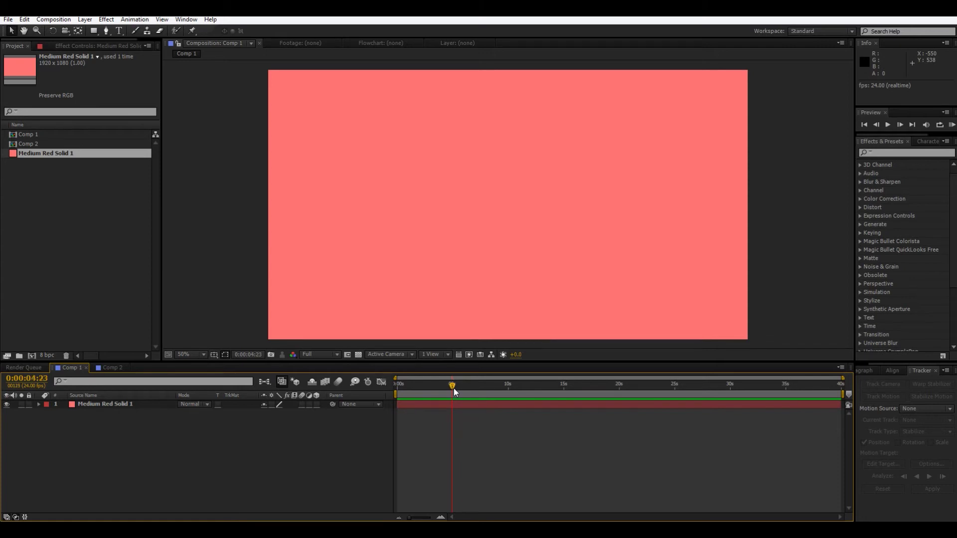
click(897, 125)
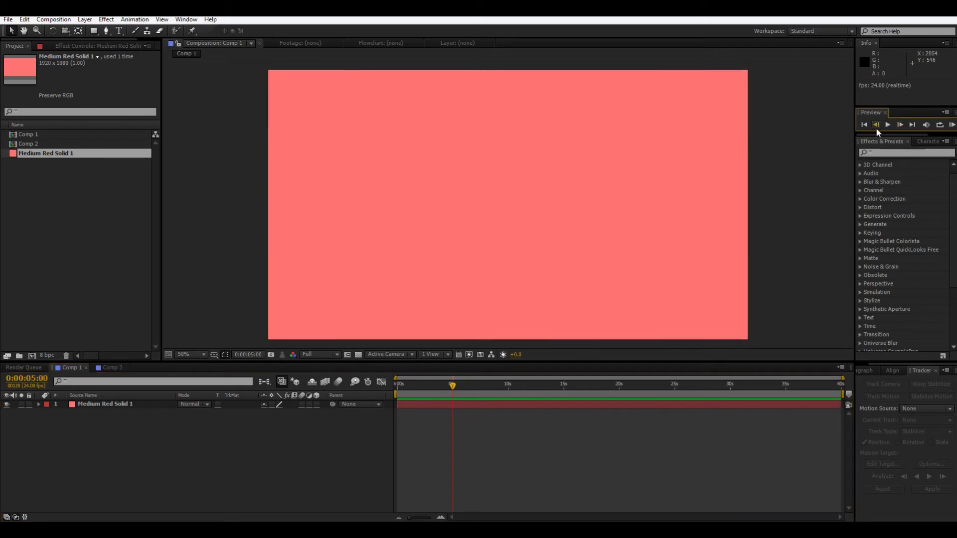
click(875, 124)
drag(451, 385, 397, 385)
Pan the composition view slightly up and left with the Hand tool.
click(11, 31)
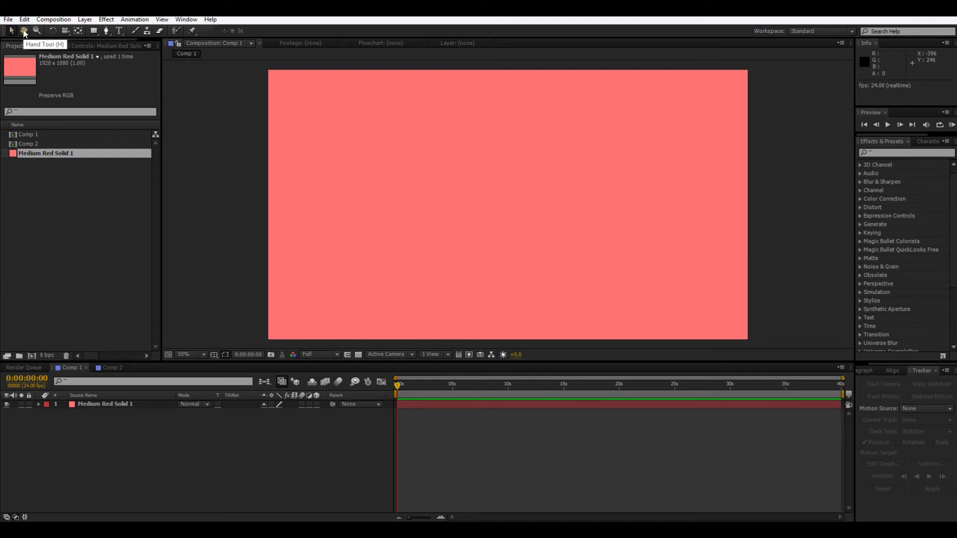
click(23, 31)
drag(387, 155, 359, 180)
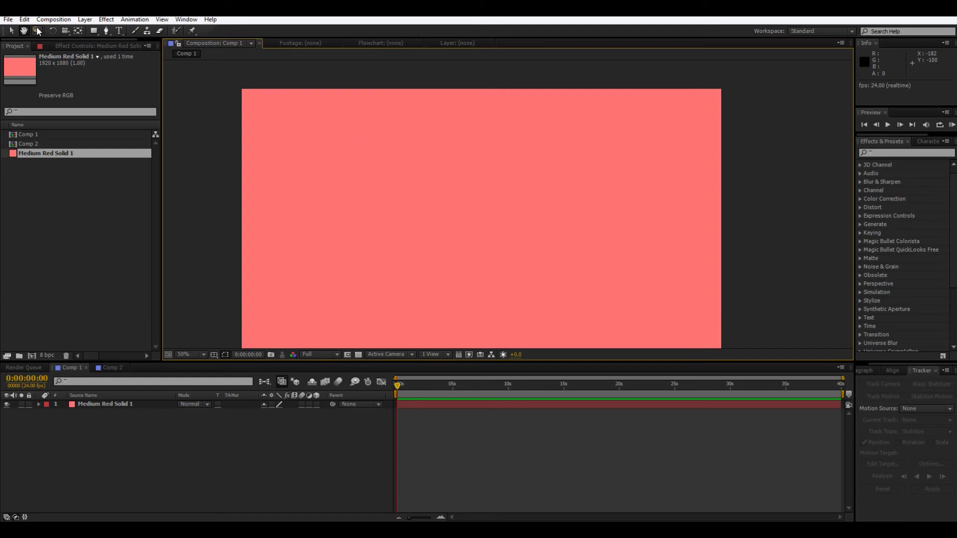
click(36, 29)
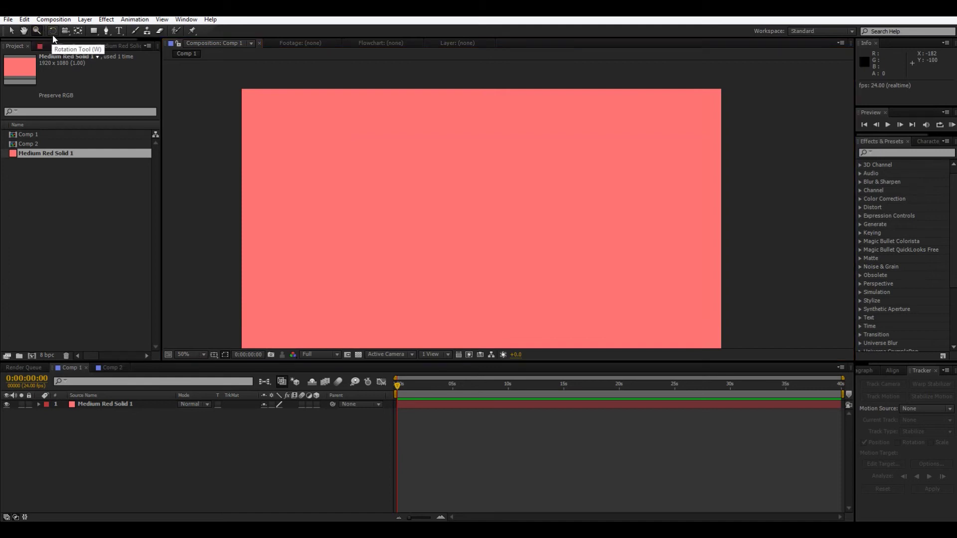
Rotate the red solid with the Rotation tool to about -180° so it sits upside down.
click(53, 31)
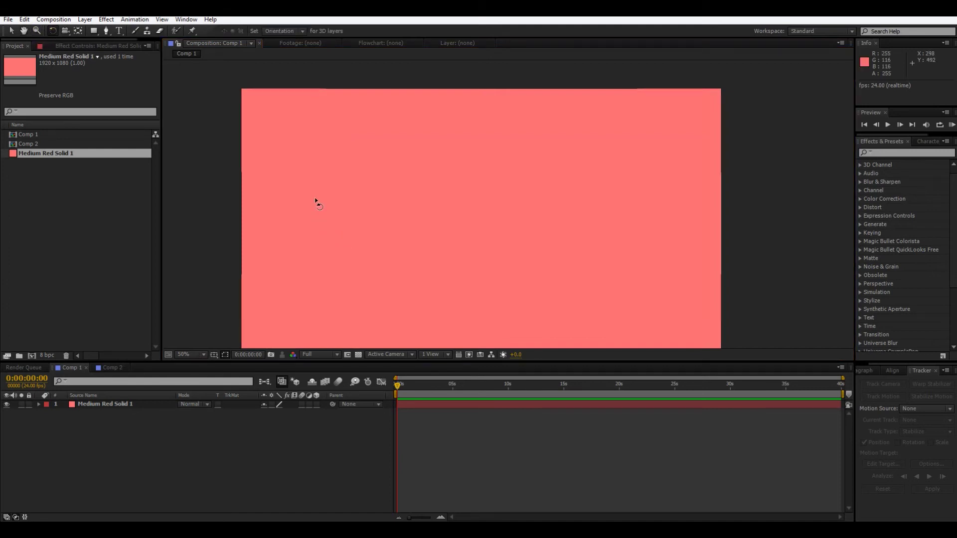
drag(316, 203, 323, 217)
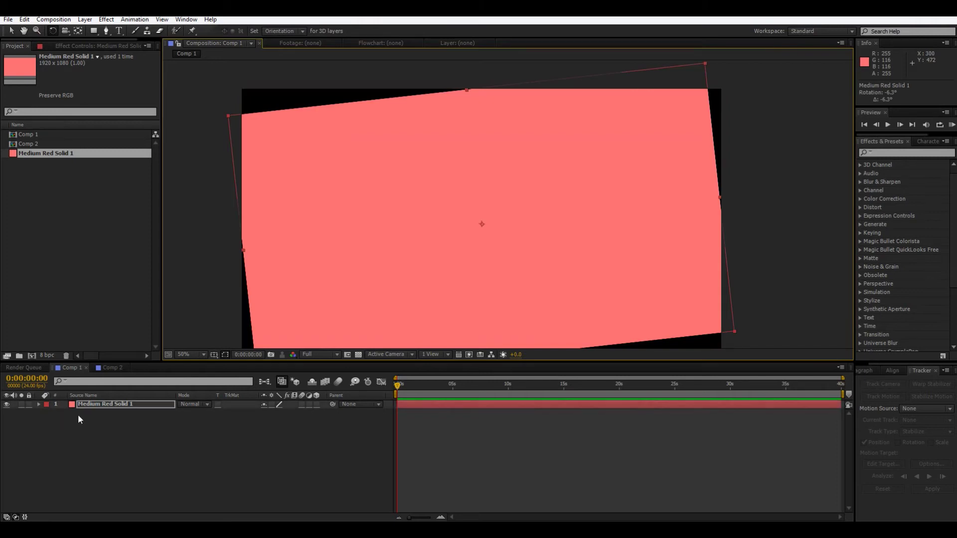
click(90, 403)
drag(257, 232, 580, 224)
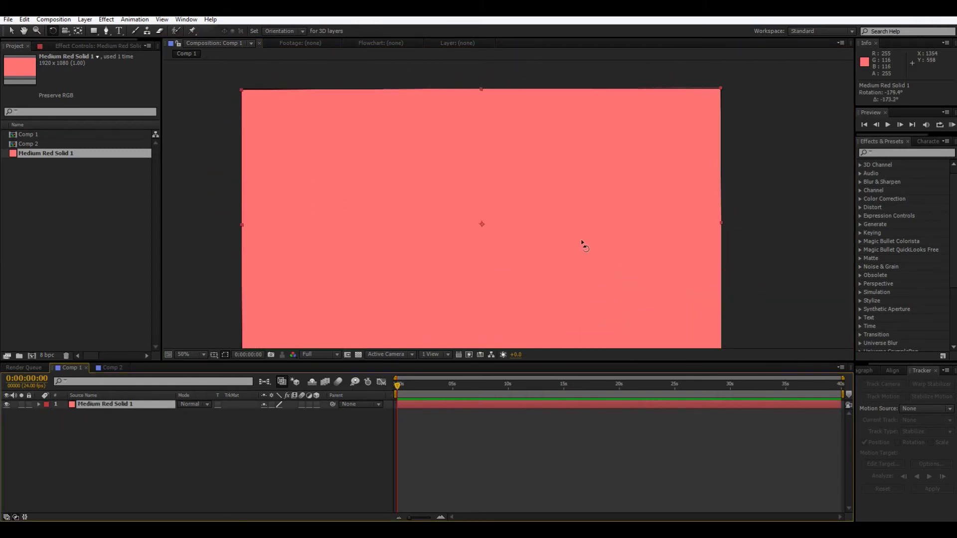
drag(581, 241, 586, 238)
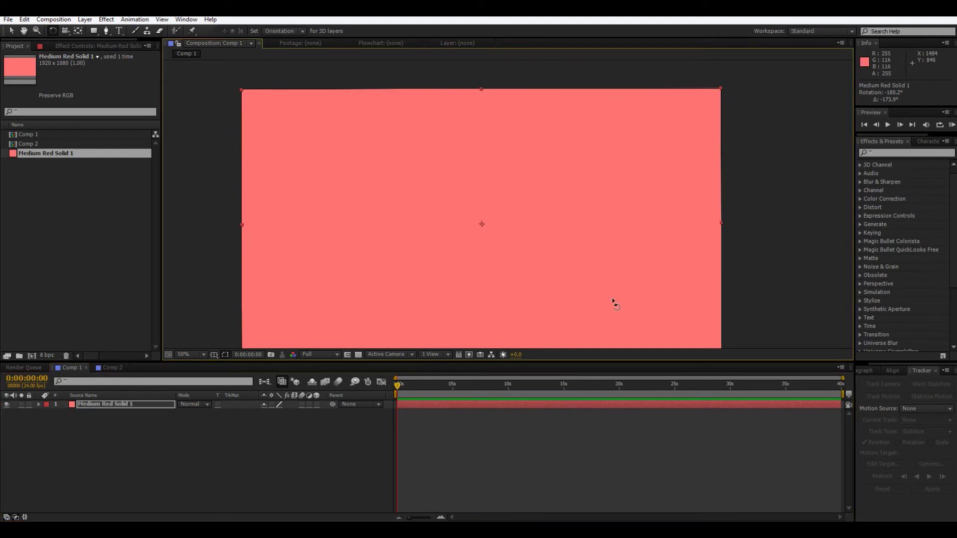
mouse_move(591, 284)
mouse_down()
mouse_move(584, 193)
mouse_move(621, 297)
mouse_move(608, 283)
mouse_up()
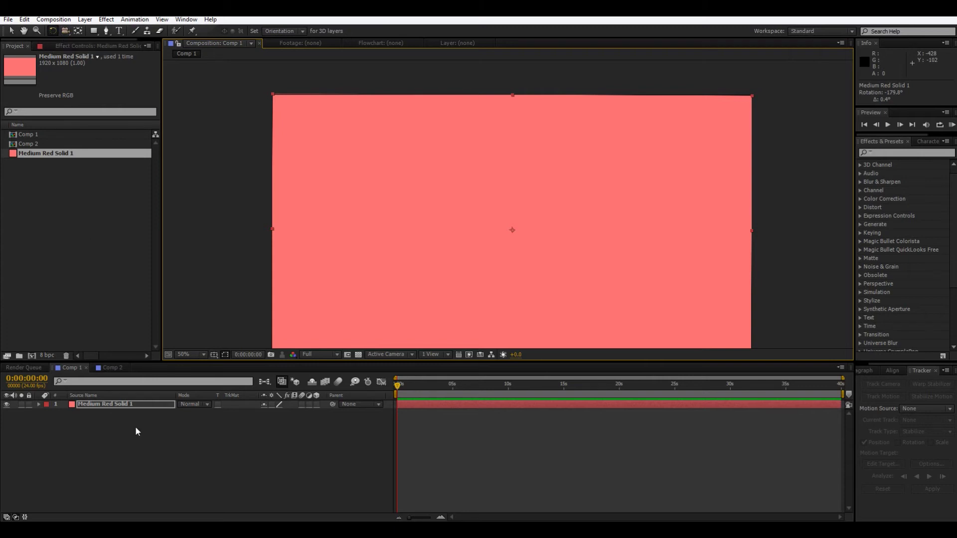
click(64, 32)
drag(64, 30, 65, 34)
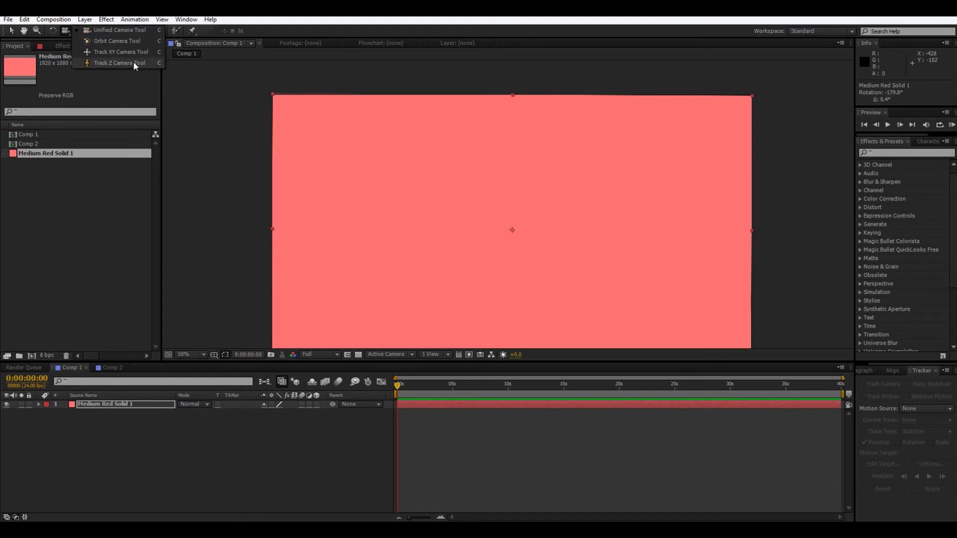
click(65, 33)
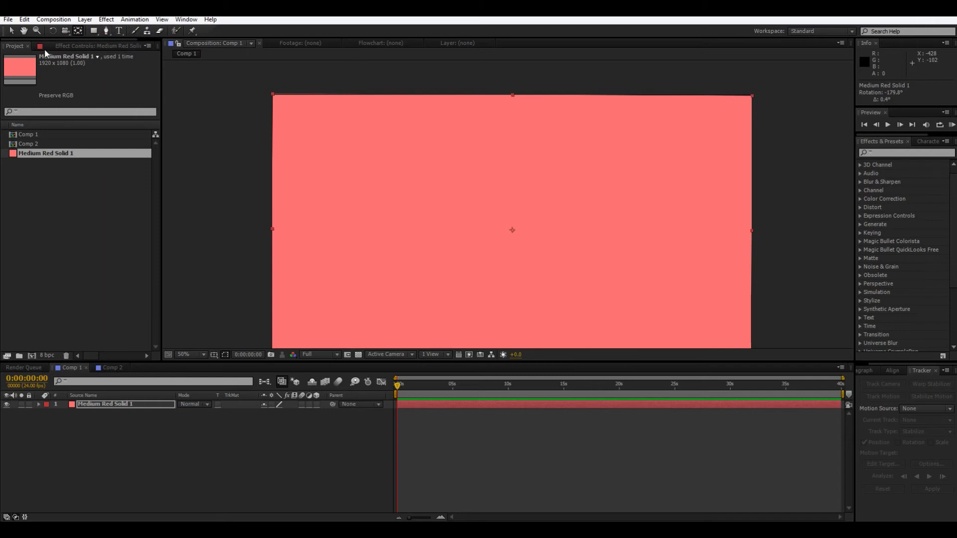
click(107, 31)
click(379, 184)
click(360, 273)
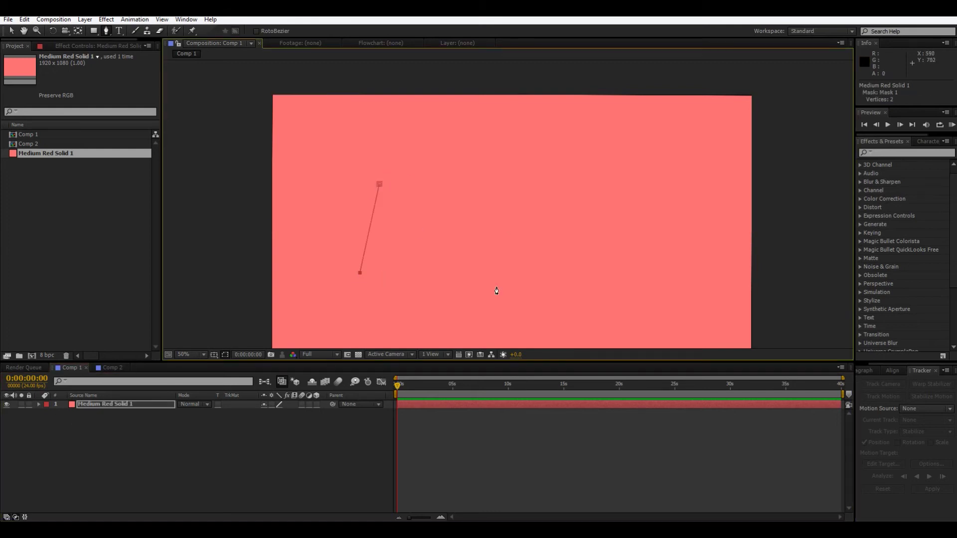
click(541, 287)
click(492, 214)
click(457, 222)
click(438, 166)
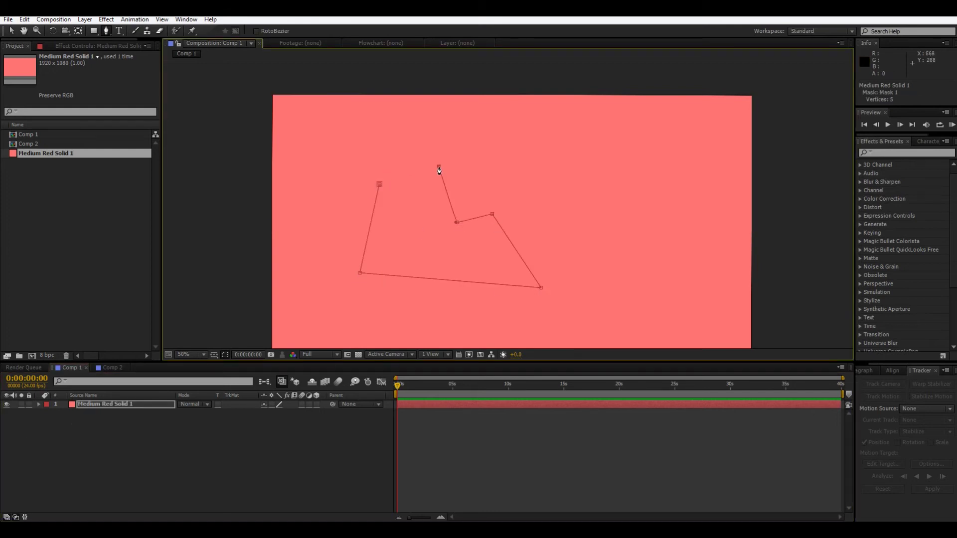
click(380, 184)
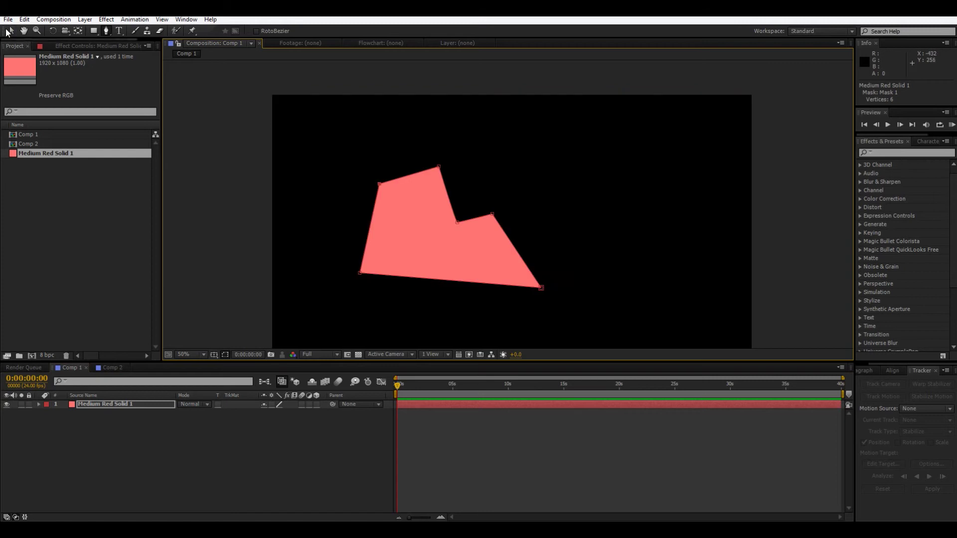
click(8, 31)
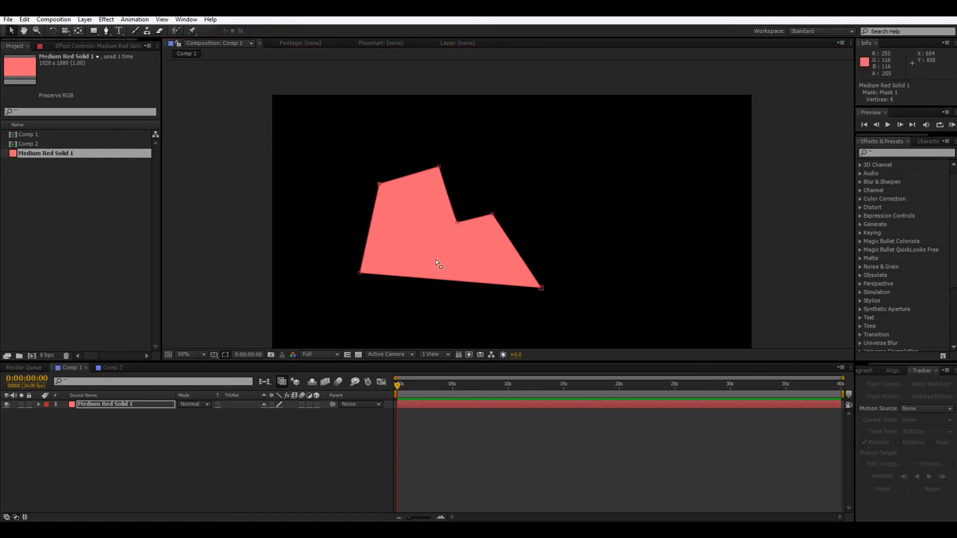
key(ctrl+z)
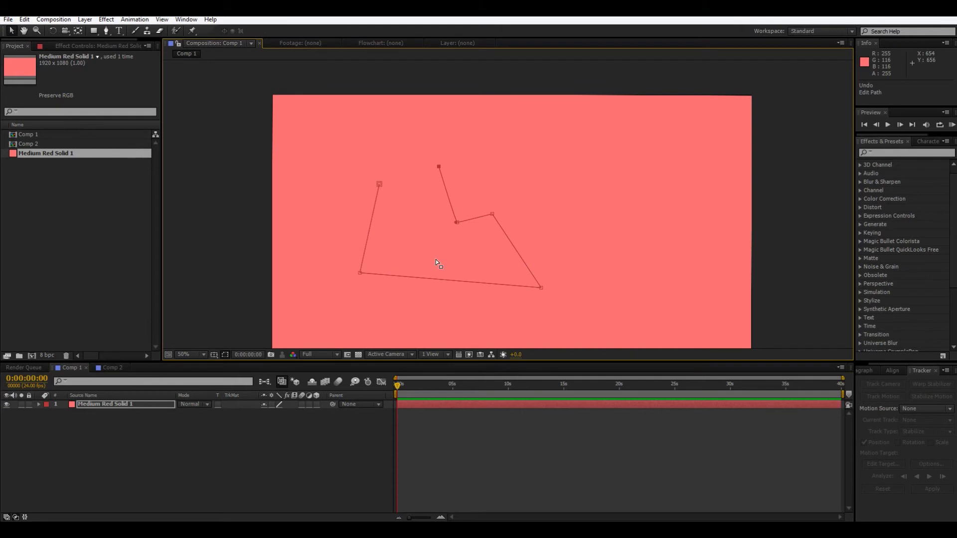
key(ctrl+z)
key(ctrl+z)
key(ctrl+z)
key(ctrl+z)
key(ctrl+z)
key(ctrl+z)
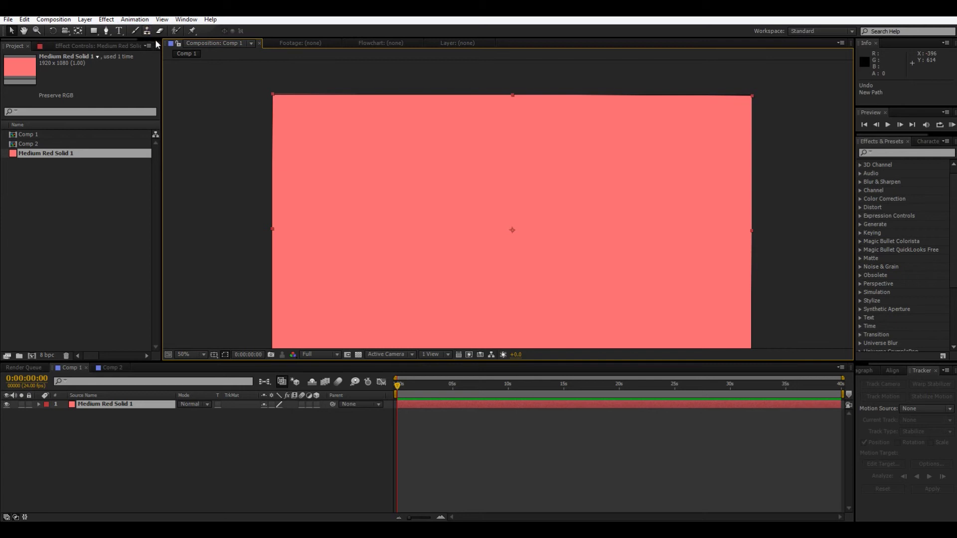
Pick the Horizontal Type Tool, showing Character and Paragraph panels set to Kenzo Regular 155 px.
click(118, 31)
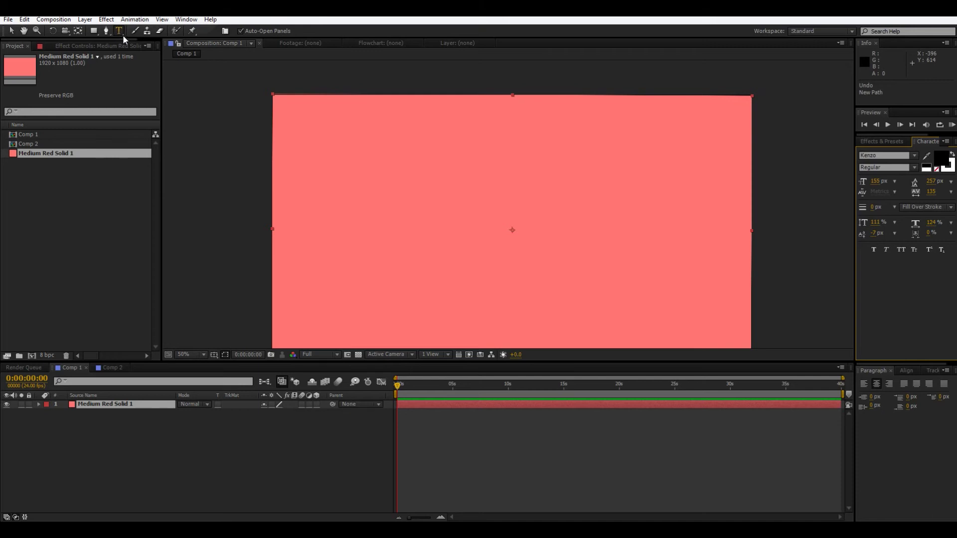
click(120, 31)
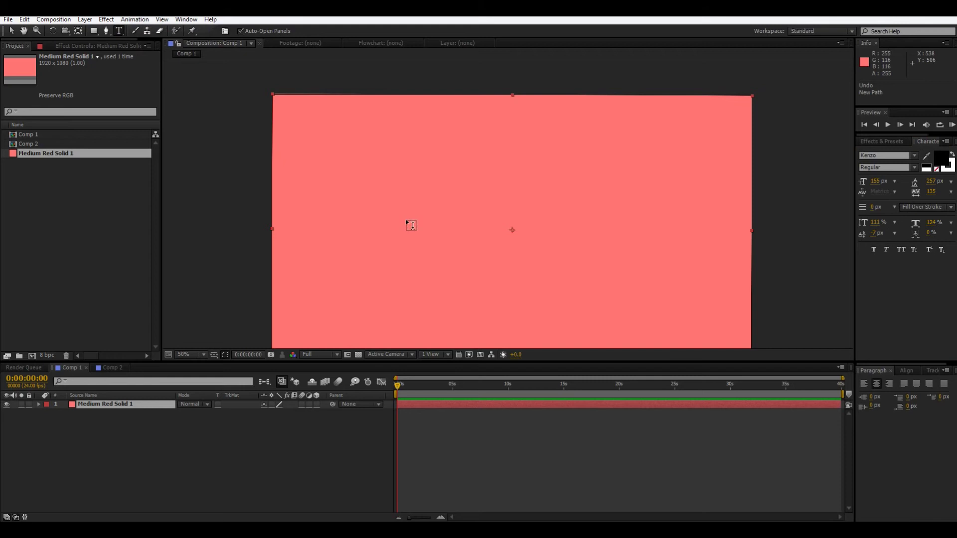
Type 'HI. WELCOME TO AFTER EFFECTS!' as a new text layer, correcting the stray D.
click(361, 228)
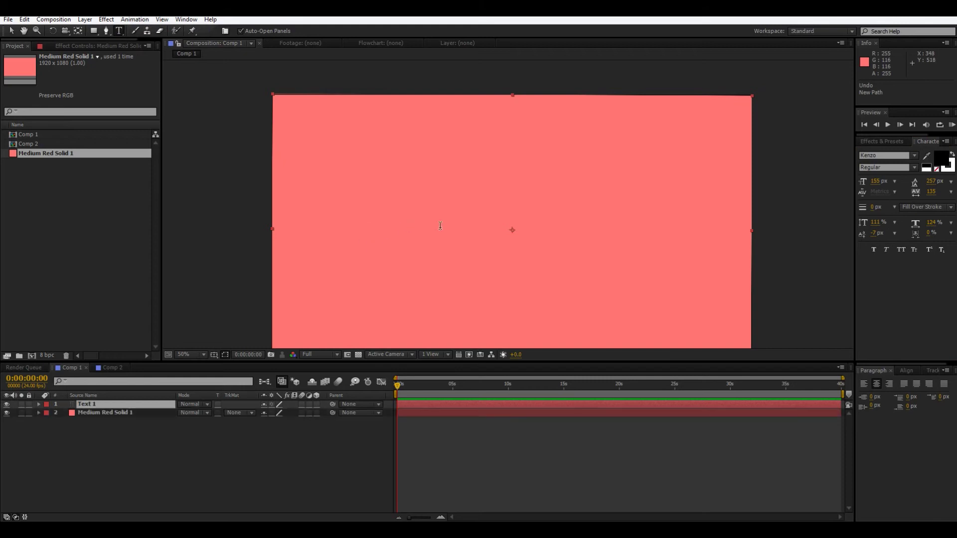
text(HI)
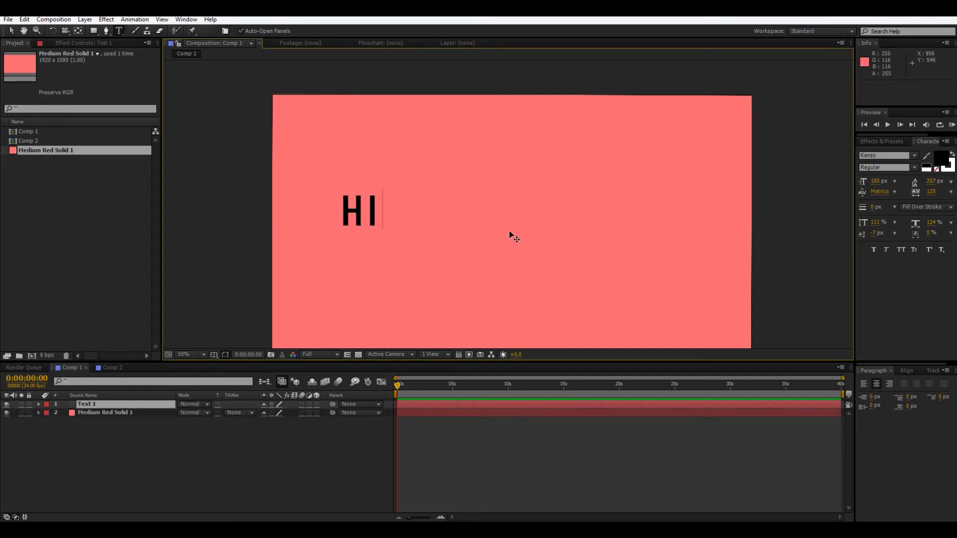
text(. WE)
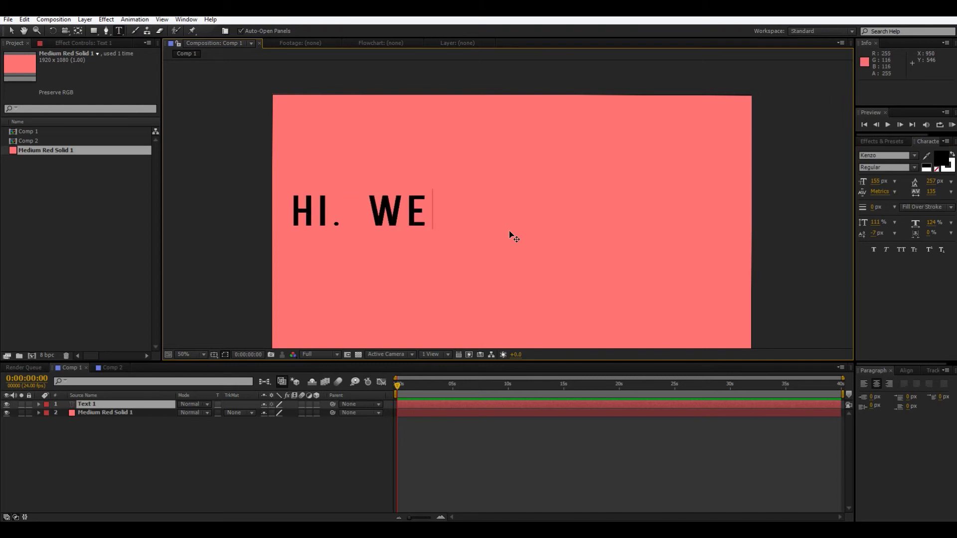
text(LCOM)
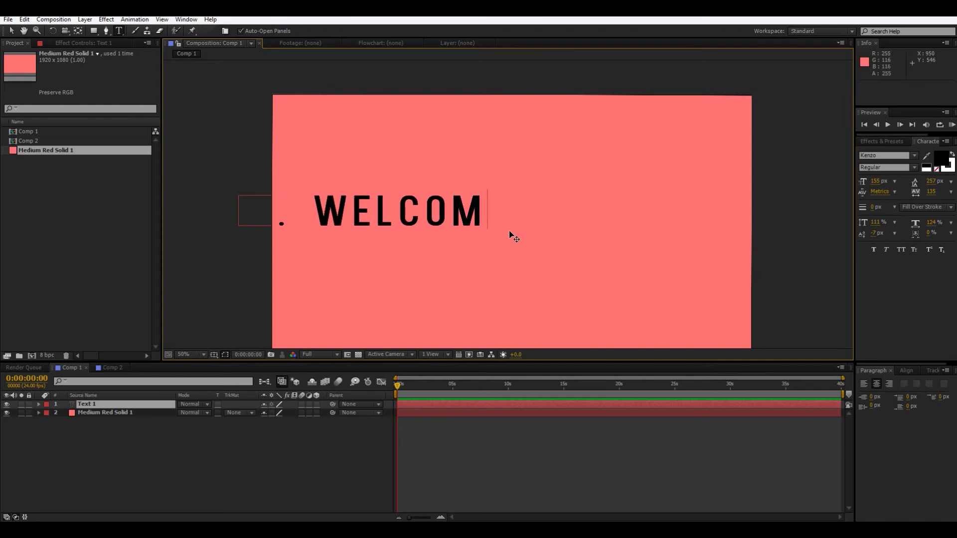
text(E TO A)
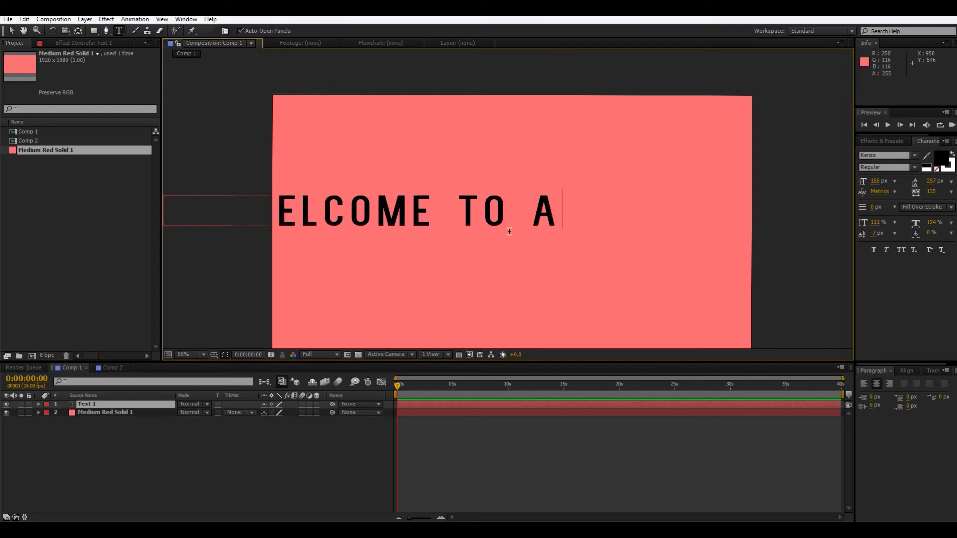
text(FTER )
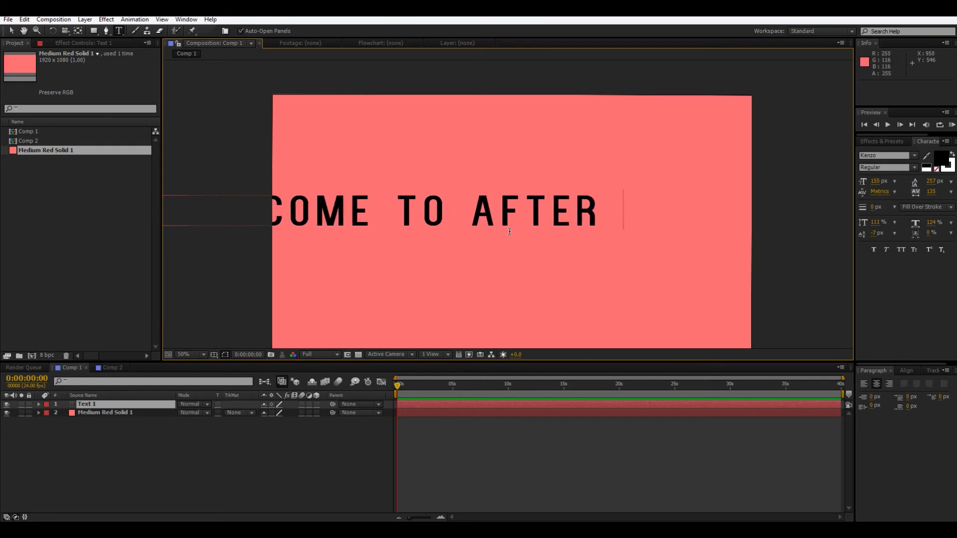
text(EFFD)
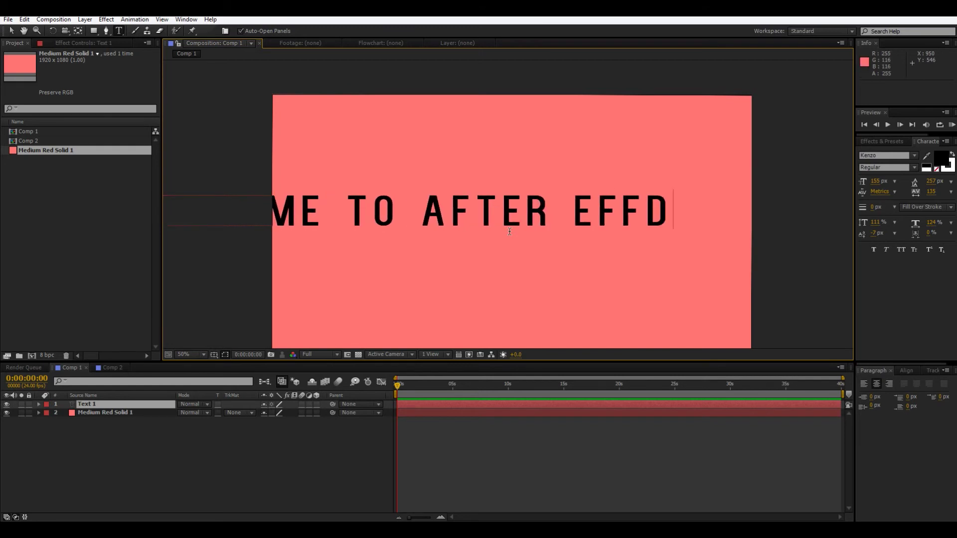
key(BackSpace)
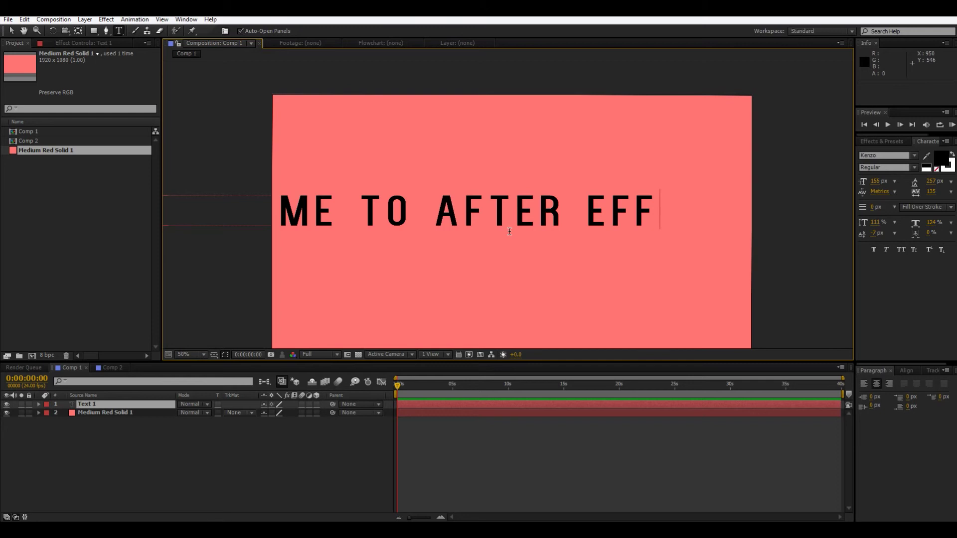
text(ECTS!)
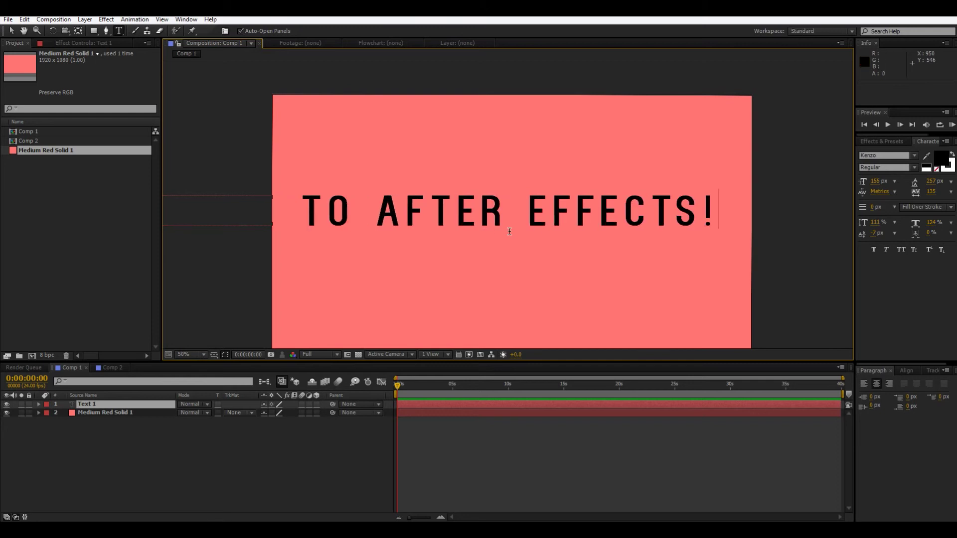
Scale the welcome headline down by its corner handle and move it right and down.
click(11, 30)
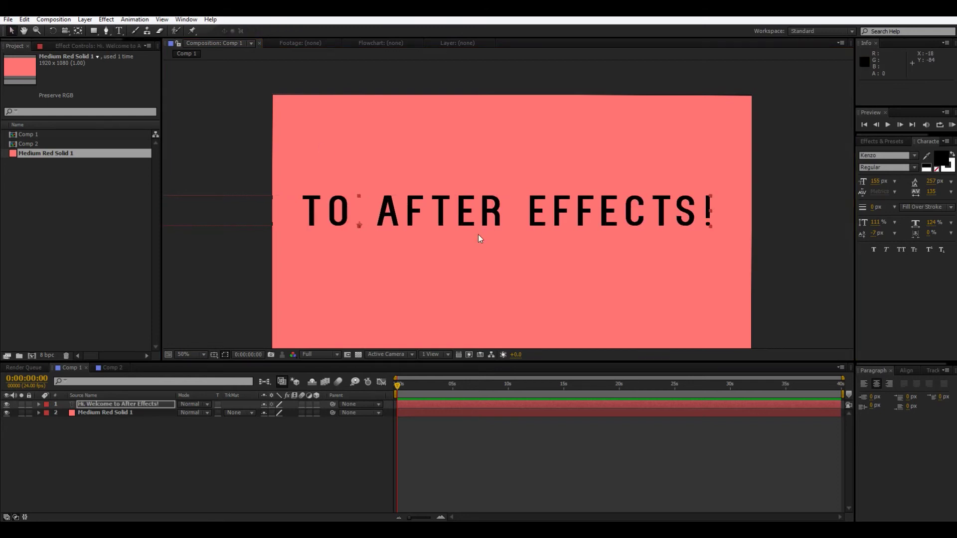
drag(710, 196, 623, 225)
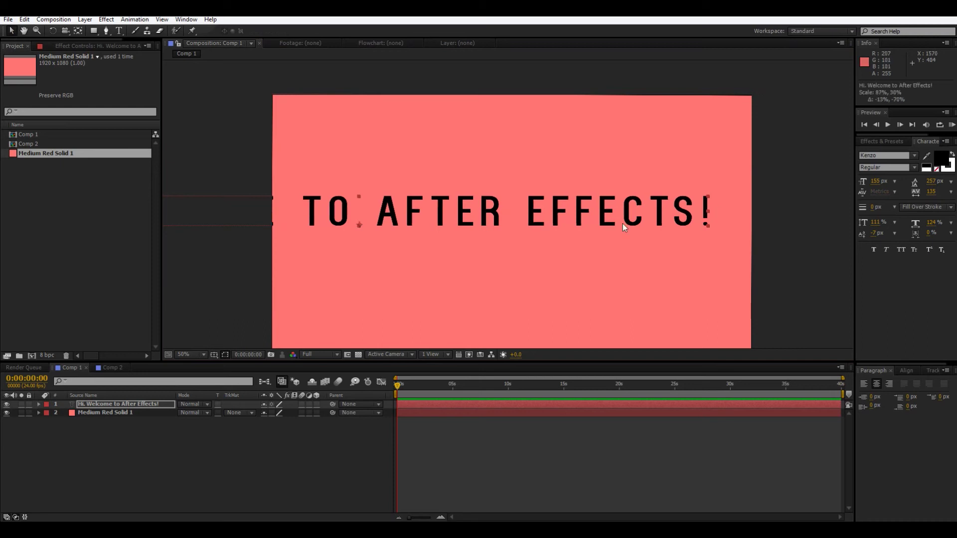
drag(549, 222, 759, 232)
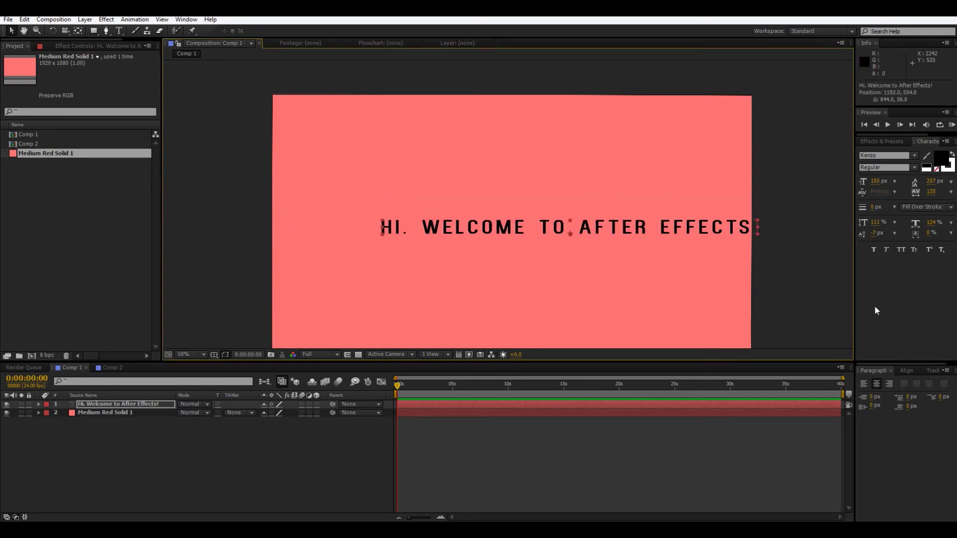
Centre the headline horizontally in Comp 1 with Align Horizontal Centers.
click(907, 371)
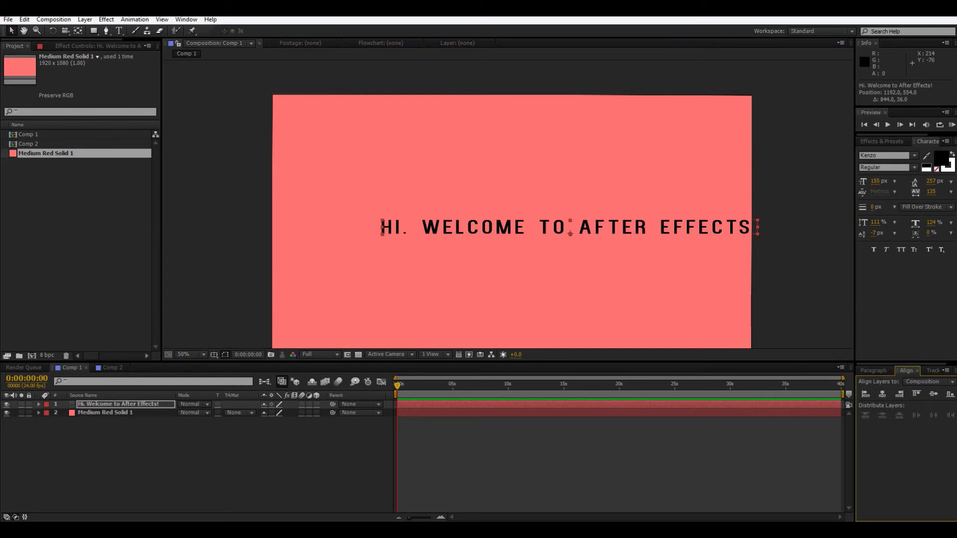
click(186, 20)
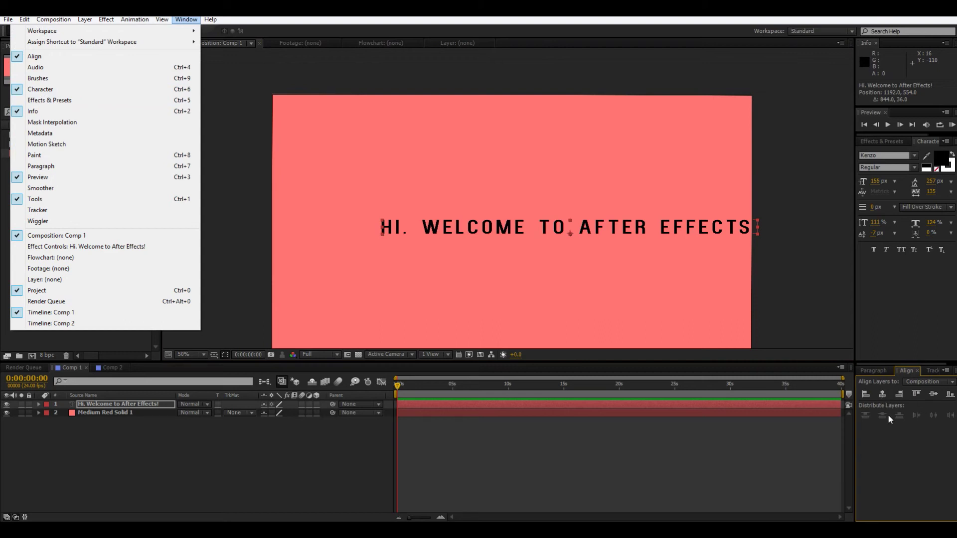
click(881, 396)
click(881, 397)
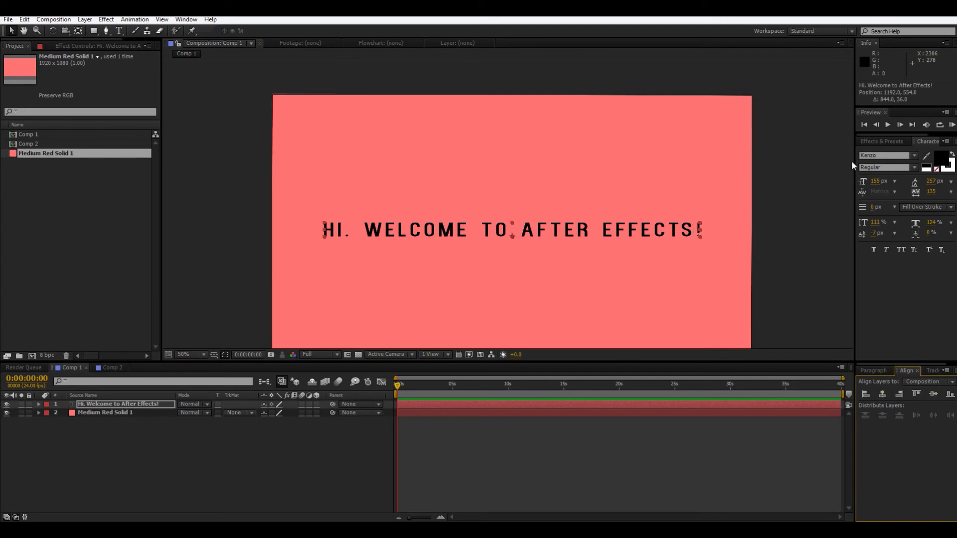
Try Lucida Console in the Character panel's font family field.
click(879, 141)
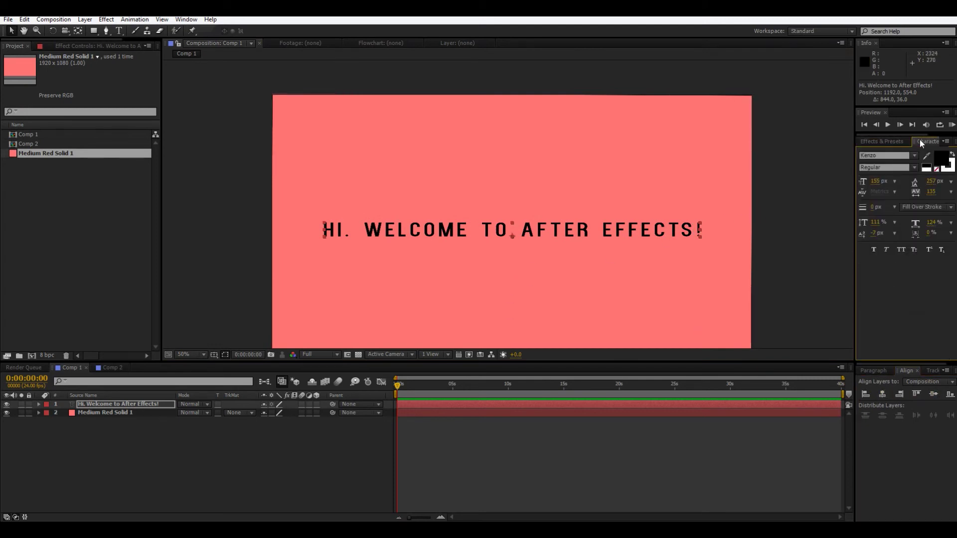
click(922, 141)
click(896, 156)
text(Lu)
key(BackSpace)
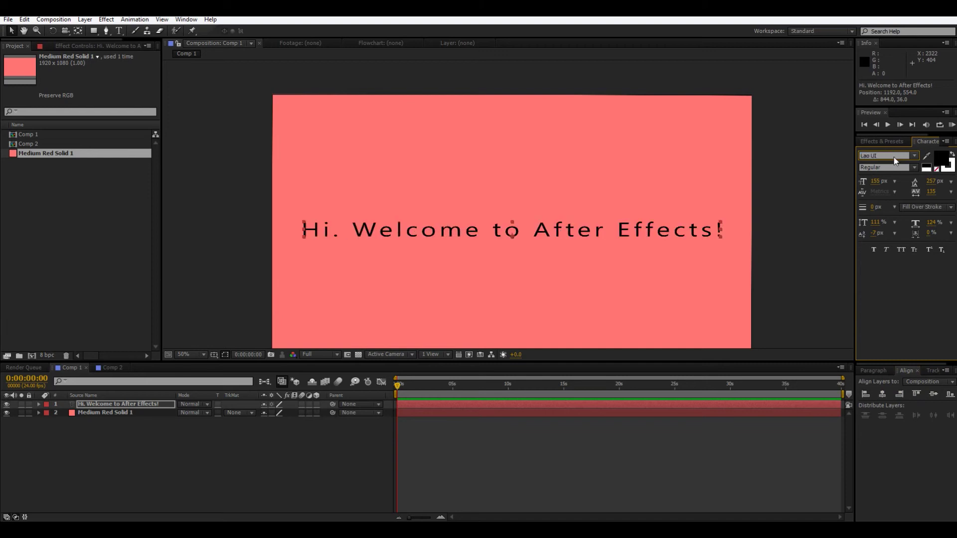
text(ucida Console)
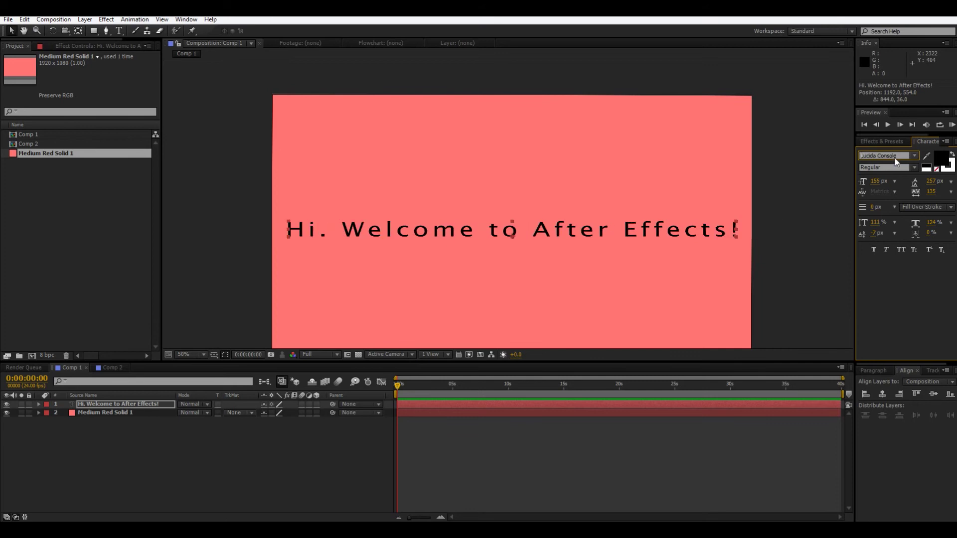
Set the headline font to Sakkal Majalla and scale it up to about 70% by 86%.
click(914, 156)
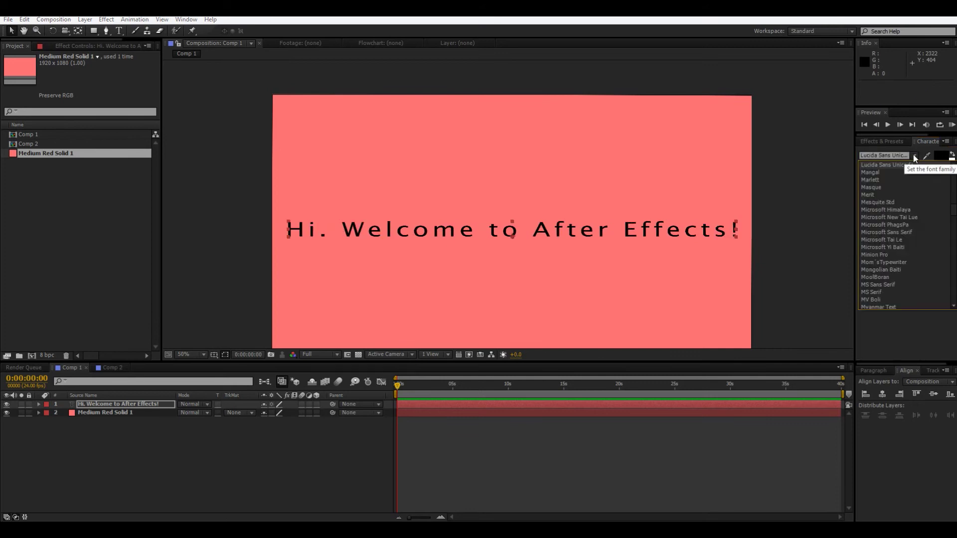
scroll(900, 255, down, 6)
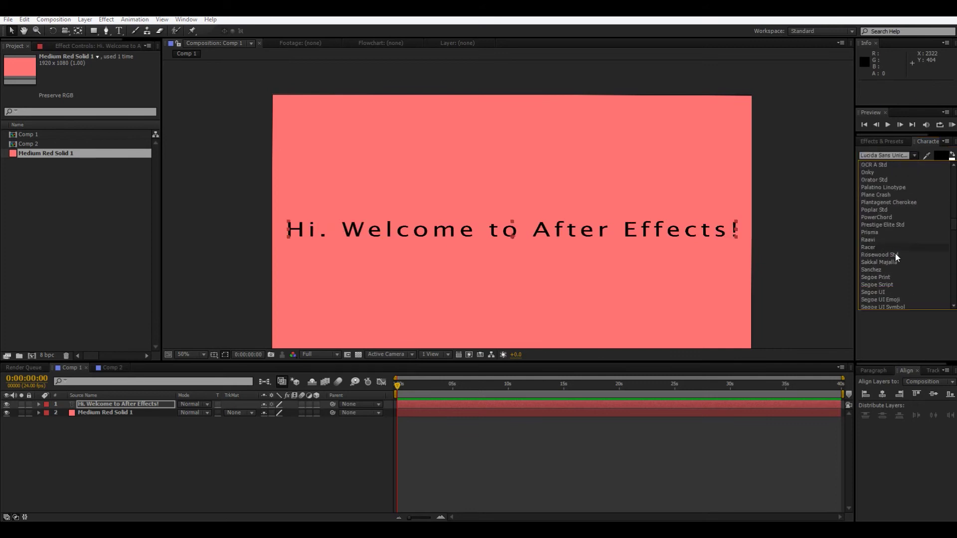
click(892, 265)
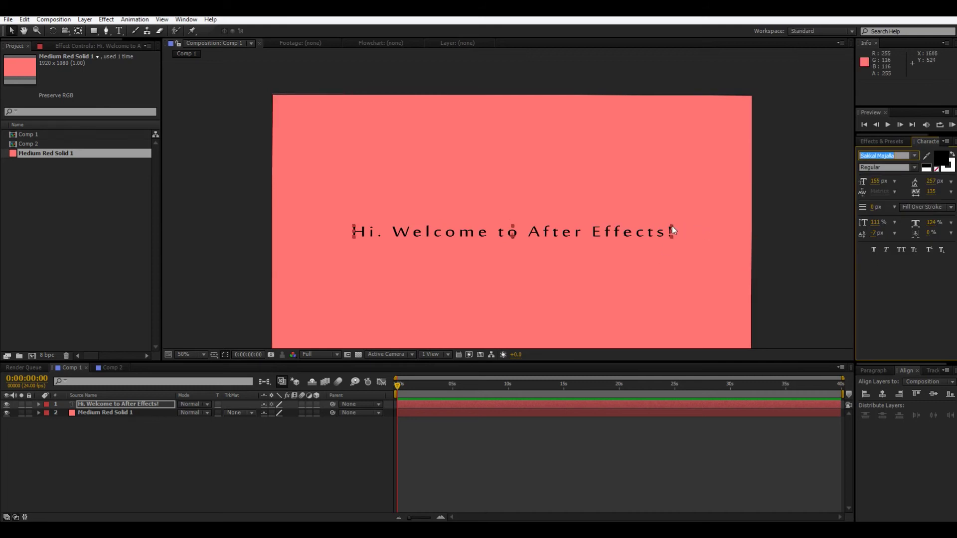
drag(672, 226, 722, 217)
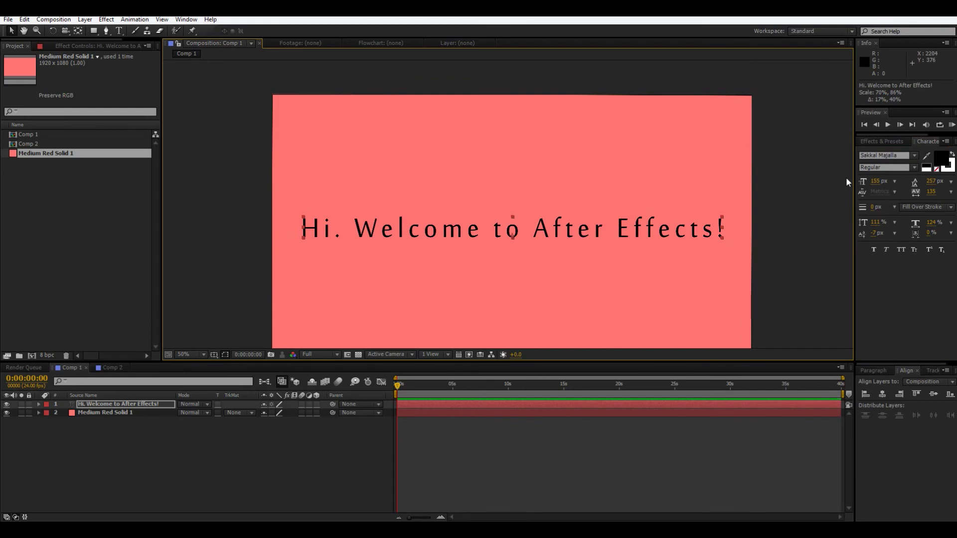
click(873, 145)
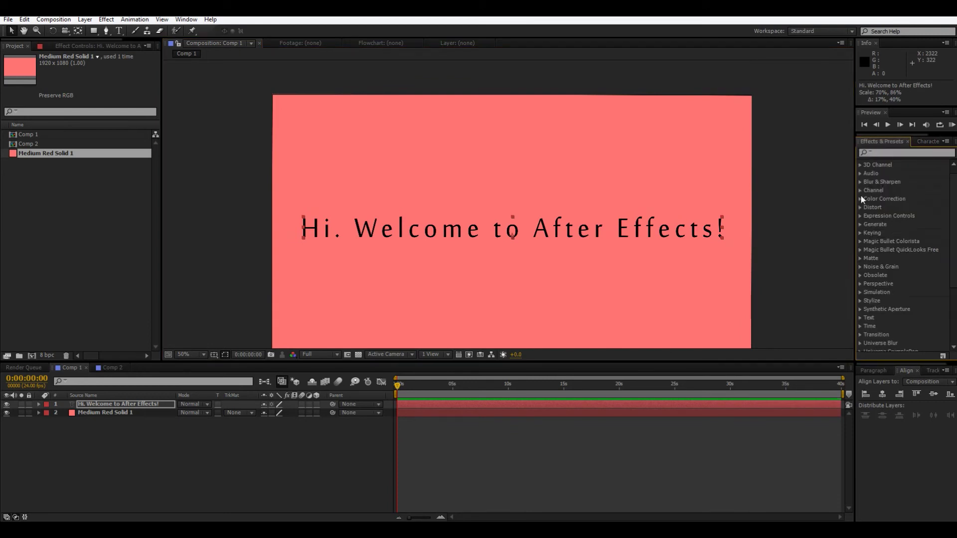
Search effects for 'glow' and apply Stylize > Glow to the welcome headline layer.
click(897, 153)
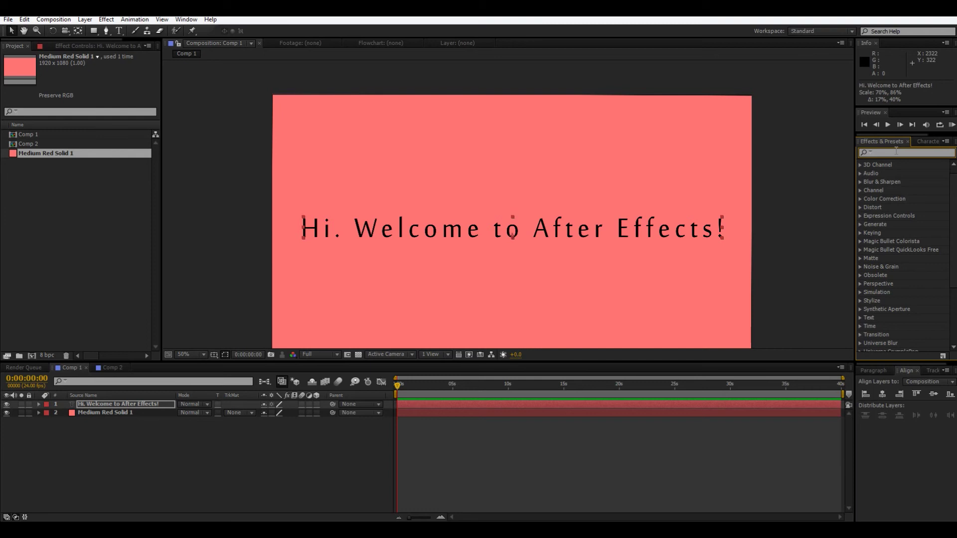
text(glow)
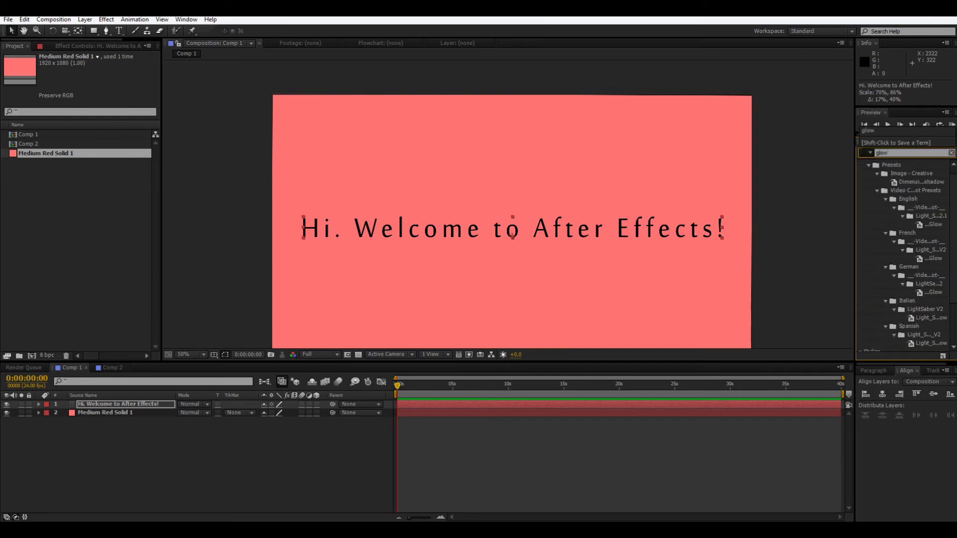
scroll(900, 299, down, 3)
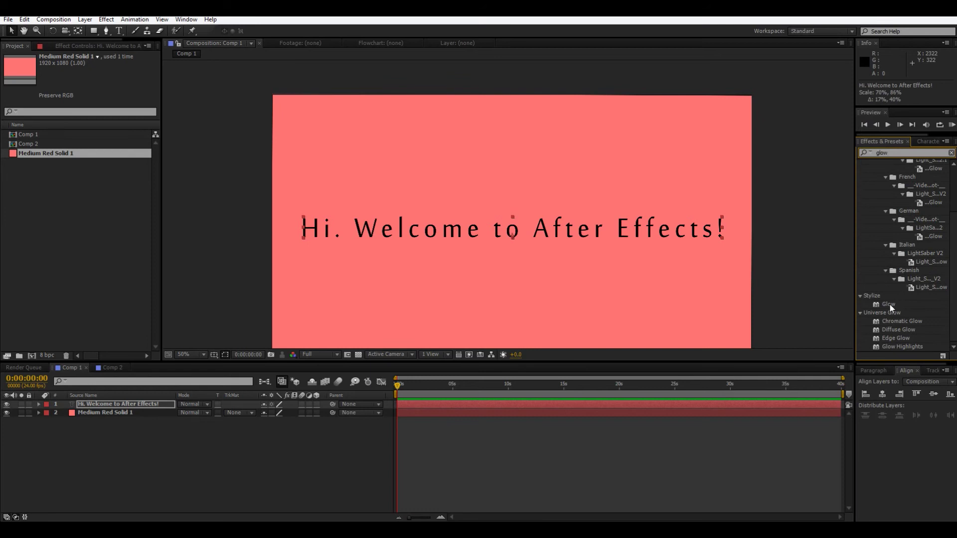
drag(891, 308, 592, 229)
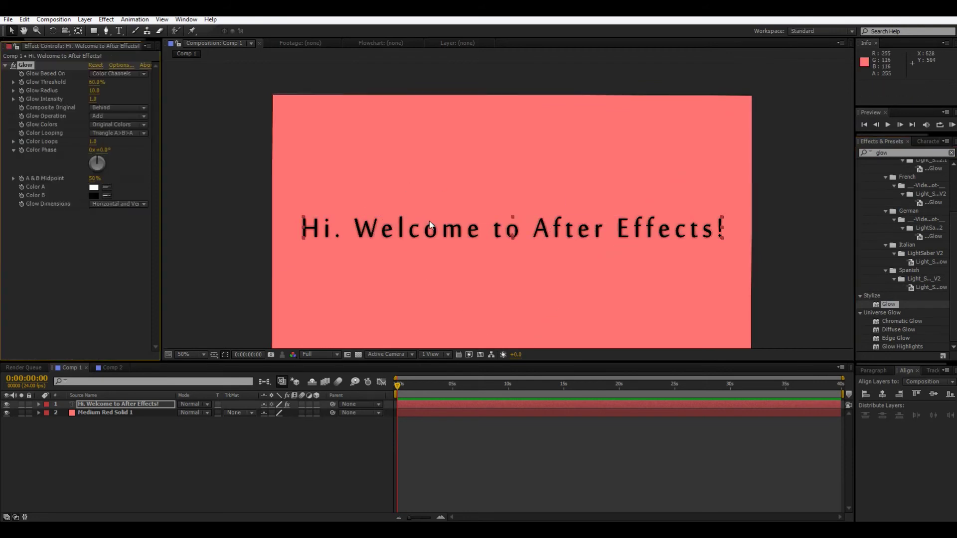
key(/)
Base the Glow on the alpha channel and view the composition at 100%.
scroll(433, 224, up, 2)
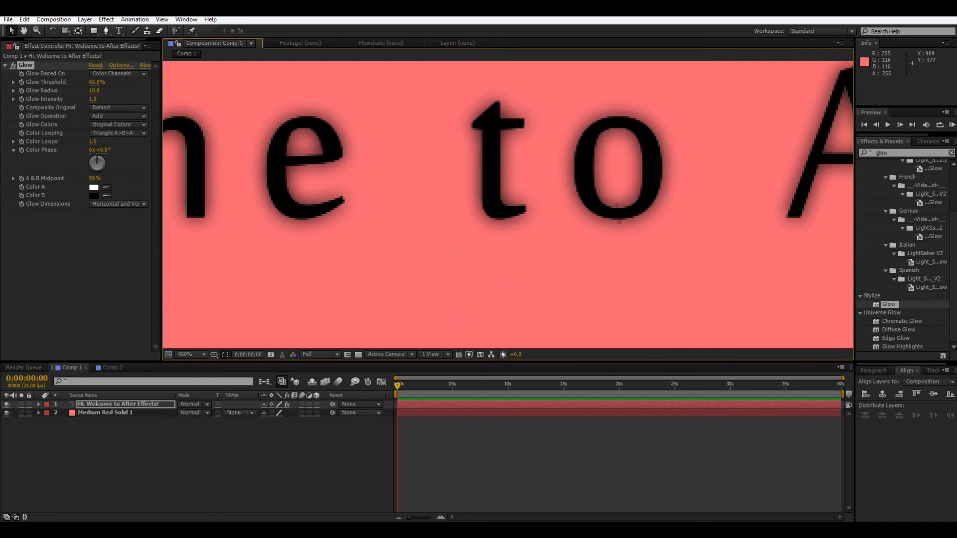
drag(460, 219, 553, 282)
click(106, 73)
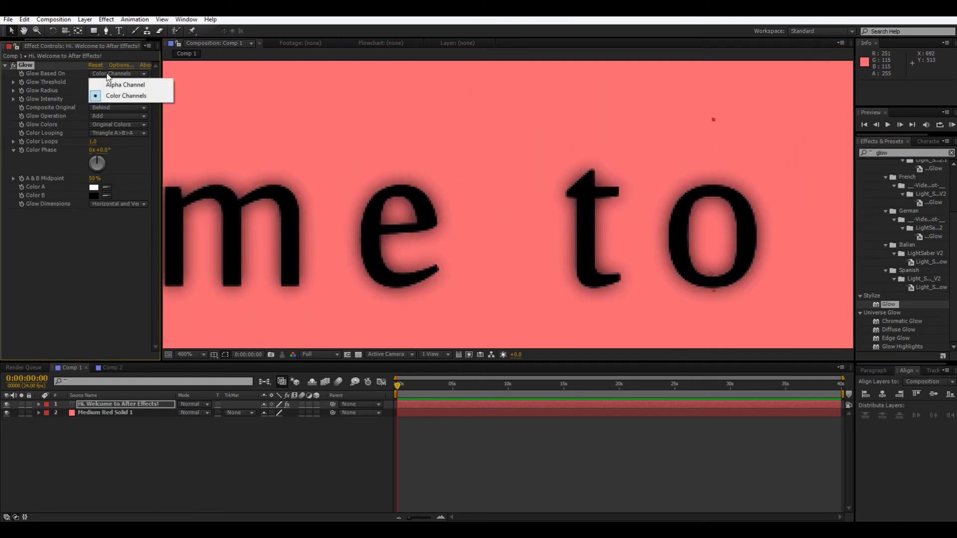
click(114, 82)
key(shift+slash)
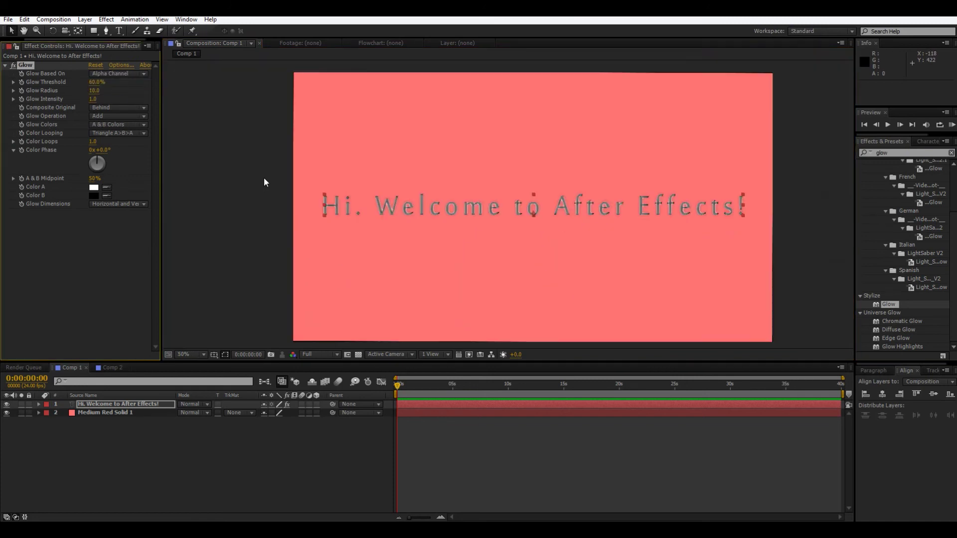
key(slash)
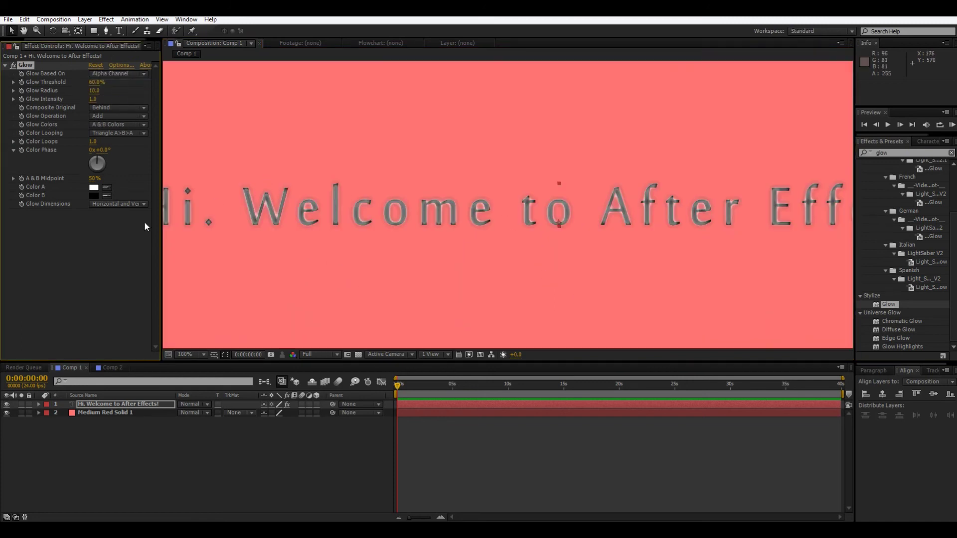
Set the glow's Color B to blue.
click(95, 193)
drag(371, 300, 300, 258)
click(442, 359)
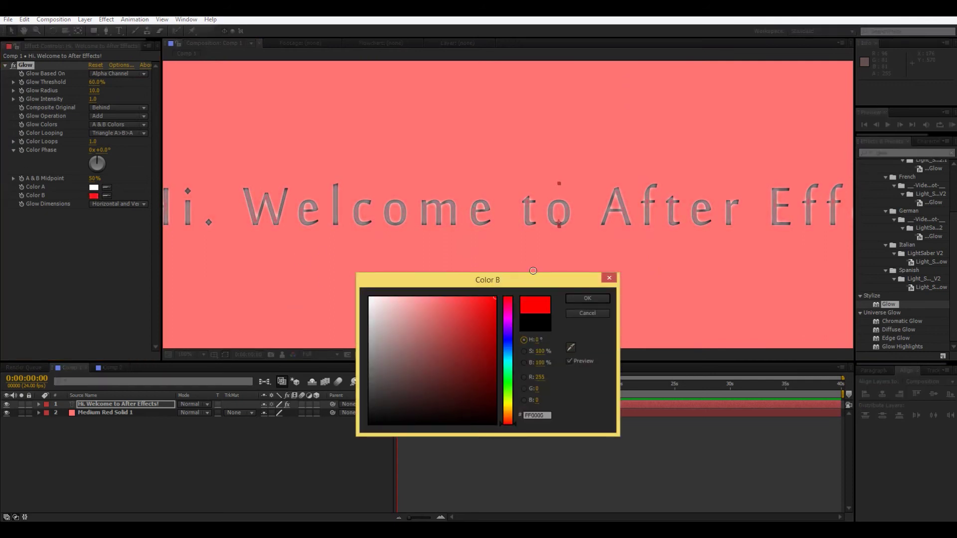
click(369, 297)
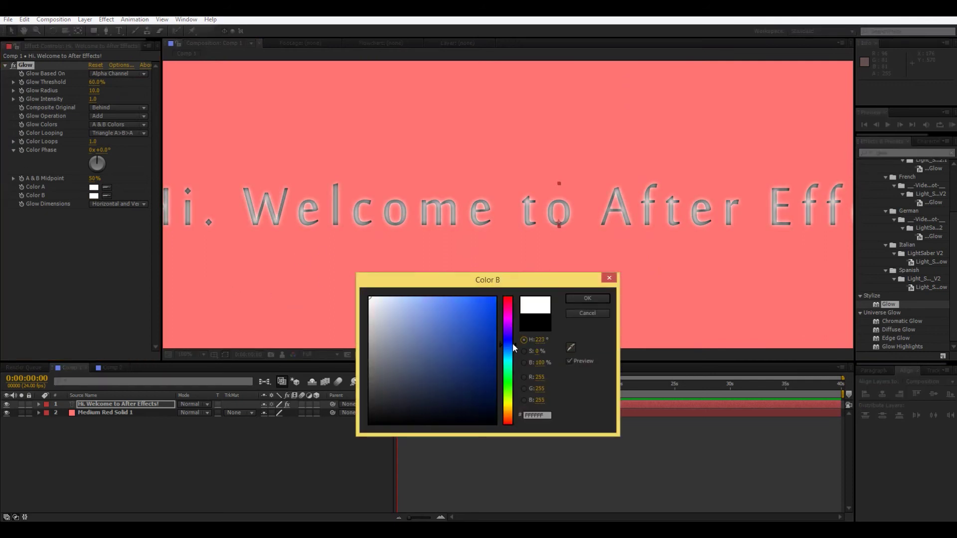
click(473, 335)
click(587, 298)
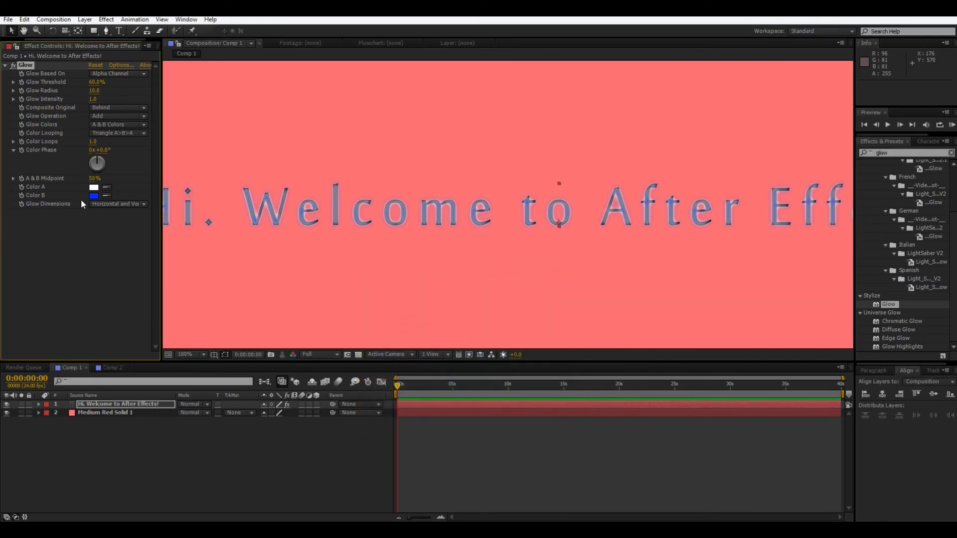
Pick a light lavender purple-blue around hue 251 for glow Color A.
click(94, 188)
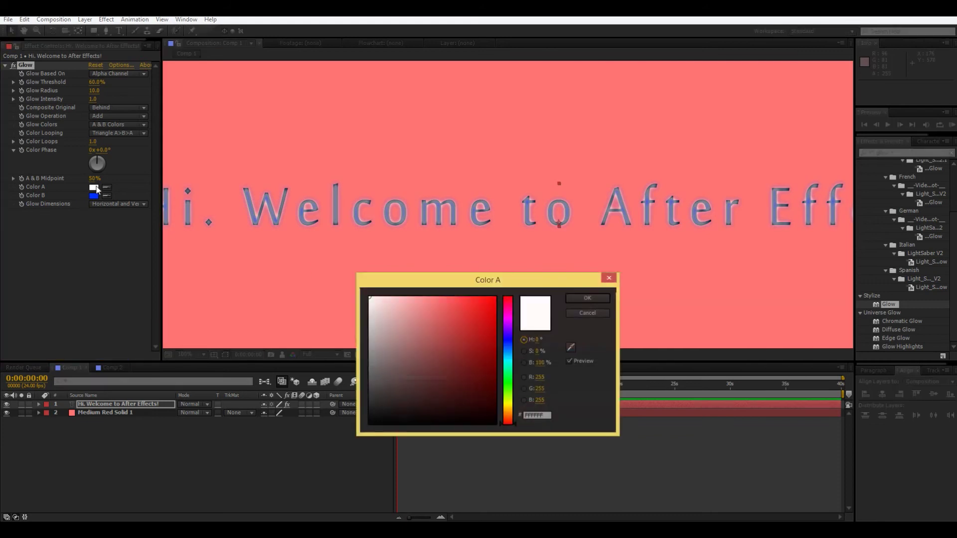
click(507, 336)
click(467, 333)
click(407, 345)
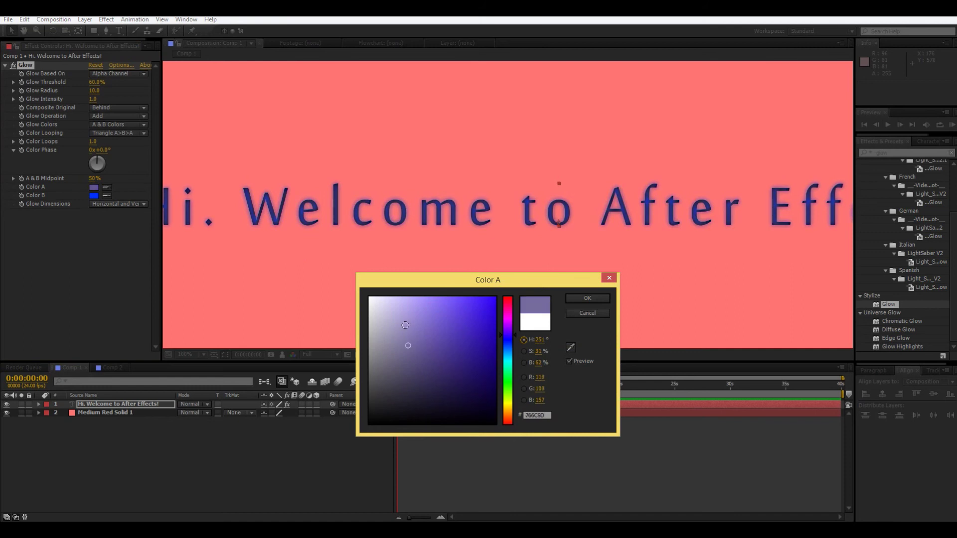
Confirm the lavender Color A and bring the Glow Radius setting into view.
click(588, 300)
scroll(373, 253, down, 2)
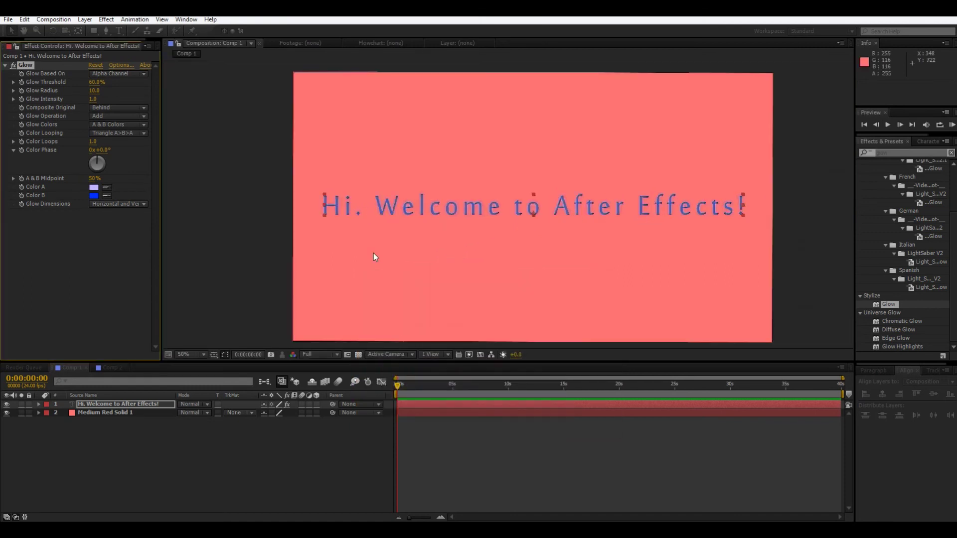
scroll(349, 254, down, 2)
scroll(531, 221, up, 4)
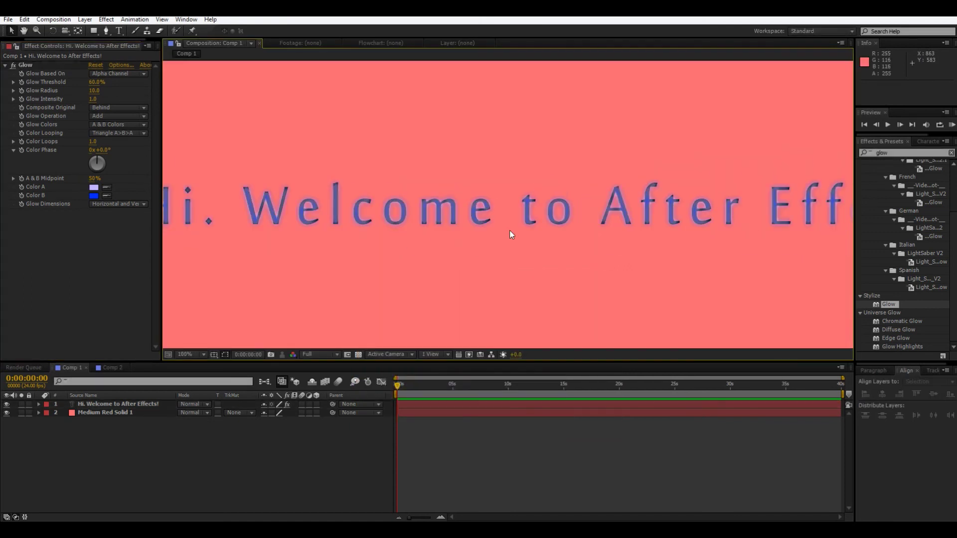
scroll(511, 234, down, 1)
scroll(509, 235, up, 4)
scroll(508, 235, down, 1)
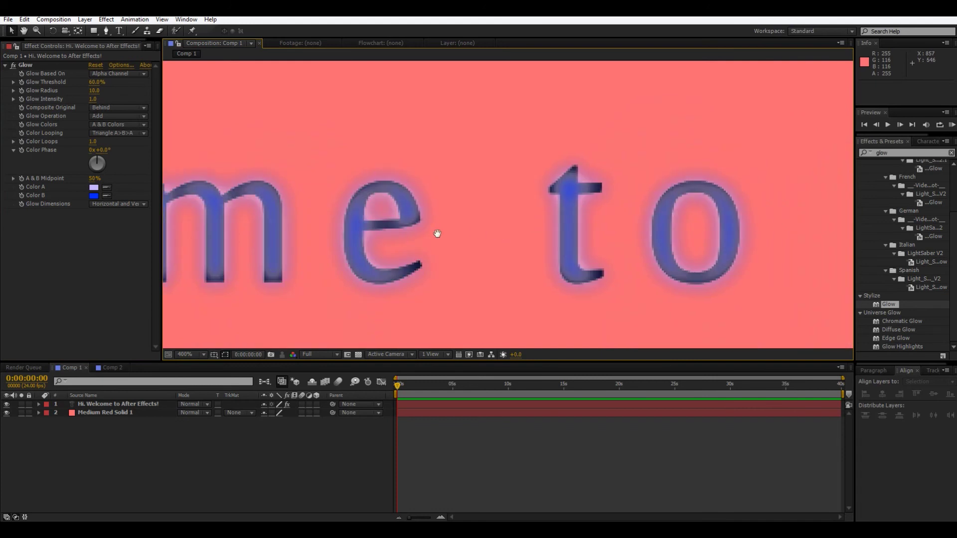
scroll(558, 242, down, 1)
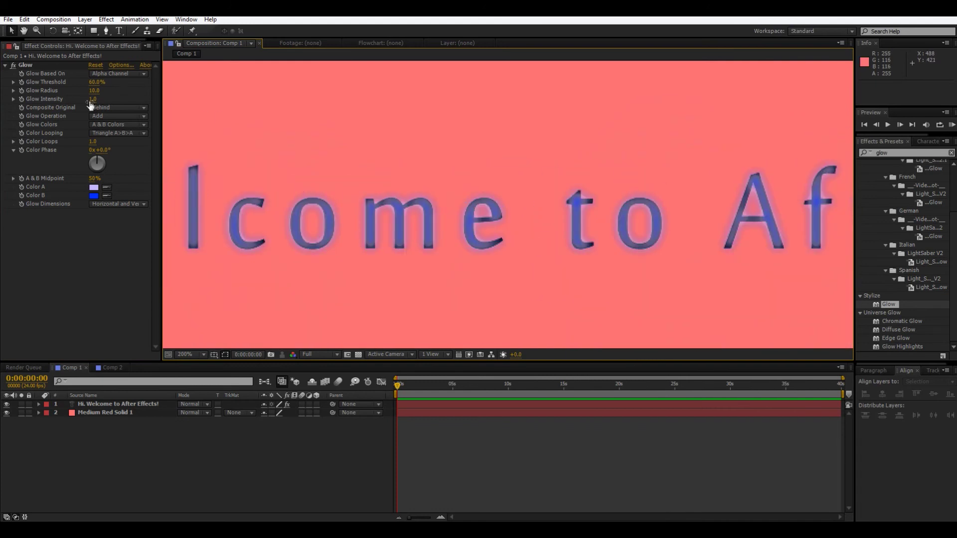
Raise Glow Radius to 35, keeping Glow Intensity at 1.0.
drag(94, 91, 102, 104)
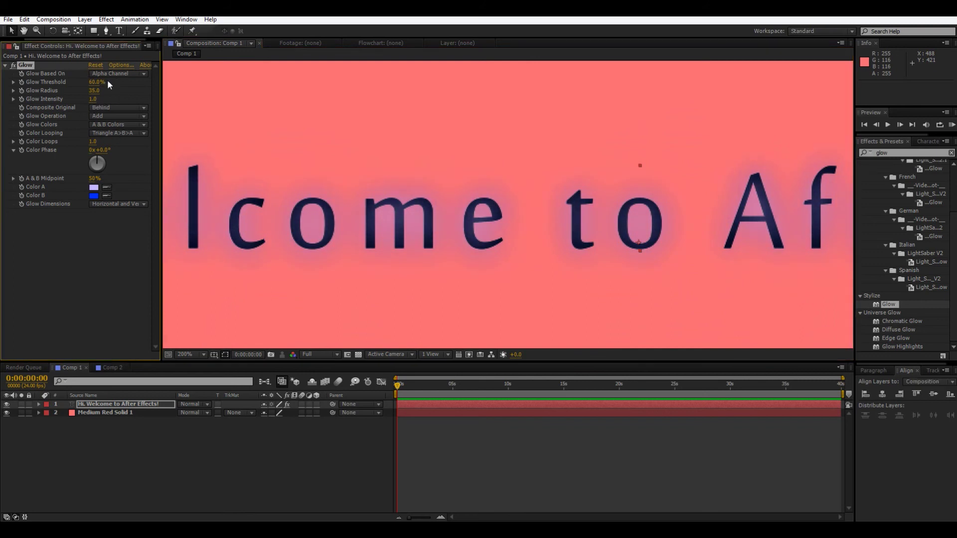
drag(91, 100, 142, 91)
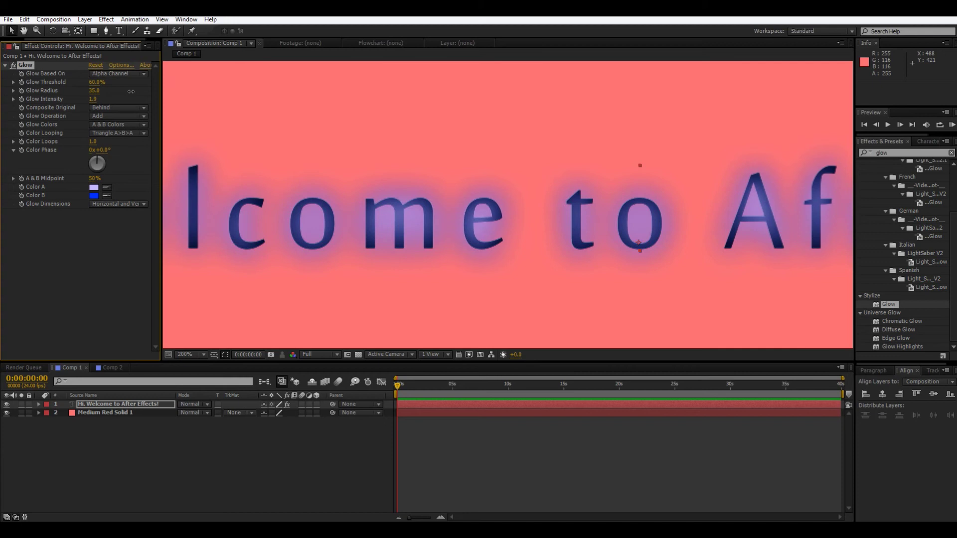
scroll(636, 150, down, 4)
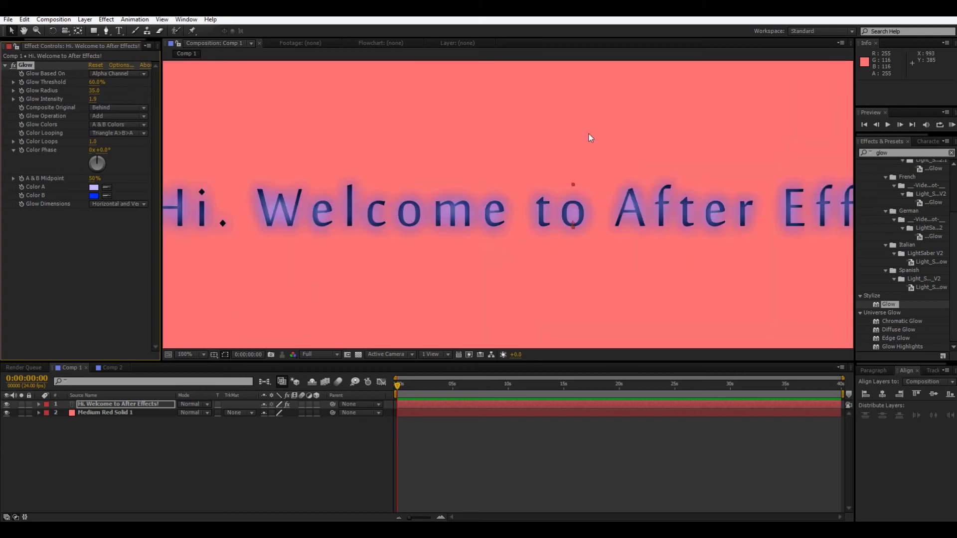
scroll(722, 98, down, 2)
scroll(711, 107, up, 1)
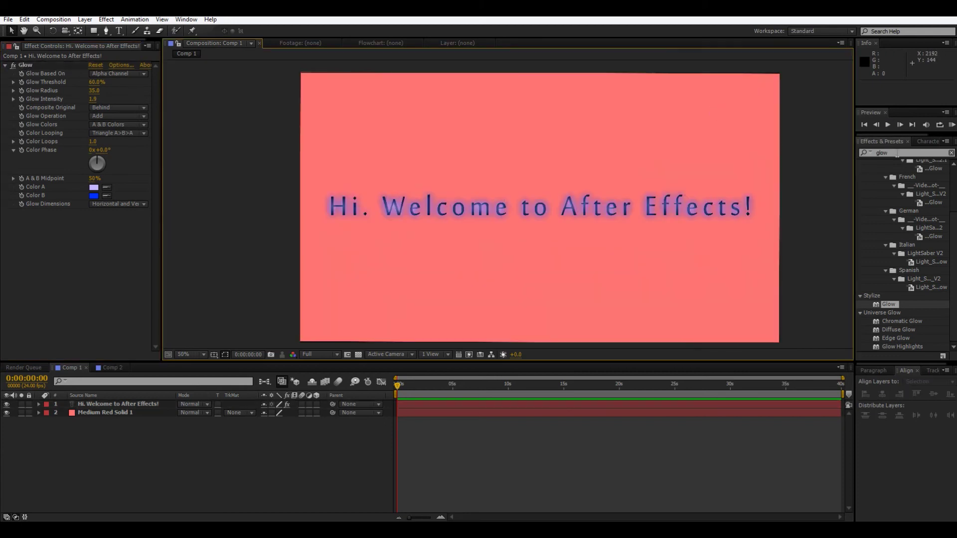
Apply Drop Shadow from a 'drop sha' search to the headline and raise its opacity to 81%.
key(ctrl+5)
text(d)
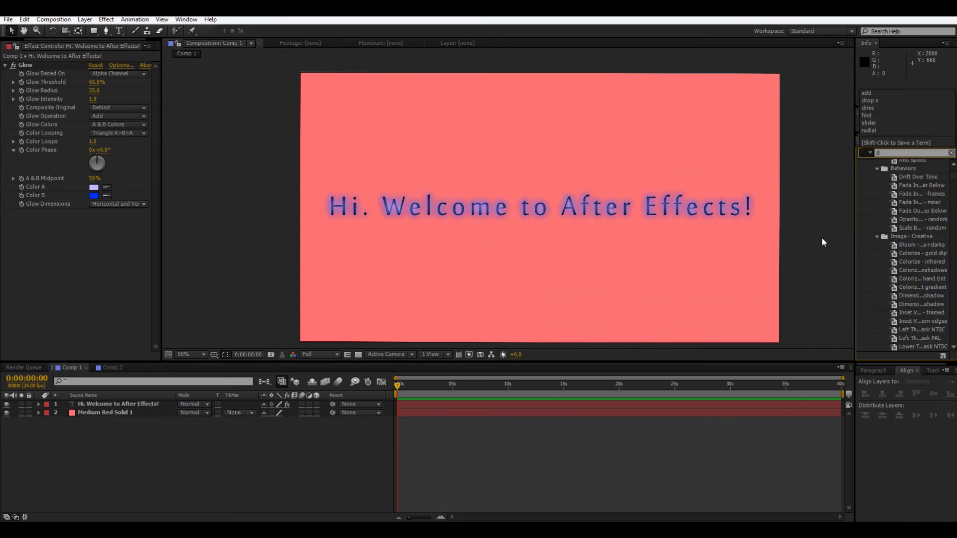
text(rop sha)
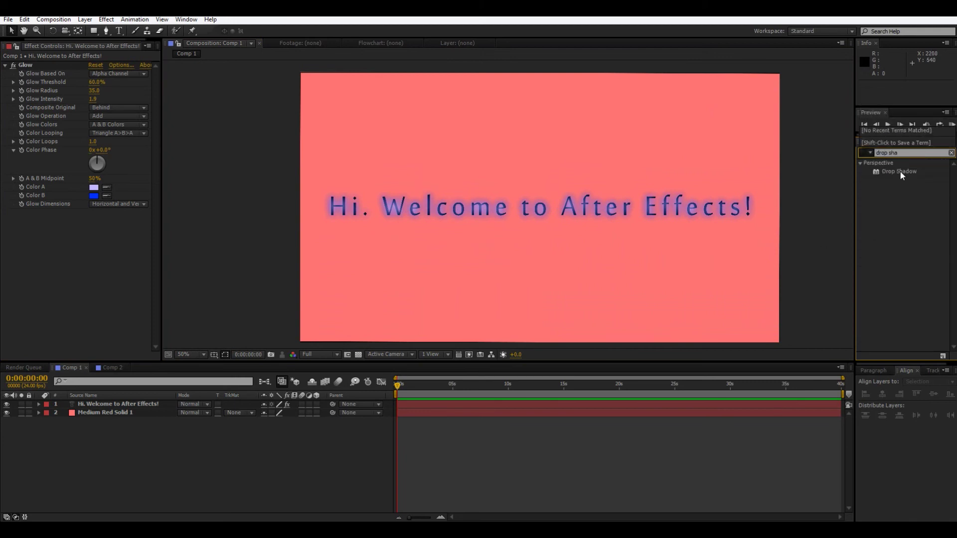
drag(901, 171, 647, 208)
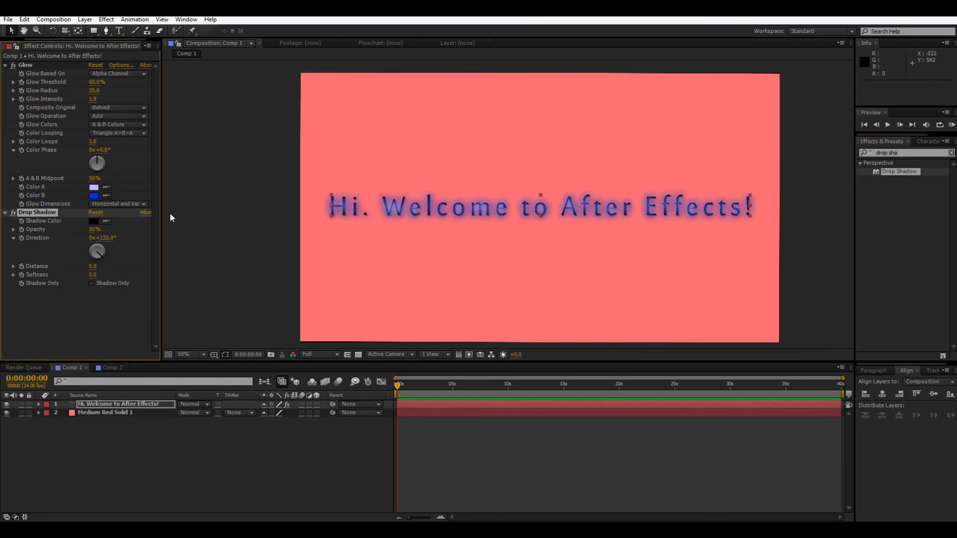
key(period)
key(period)
key(period)
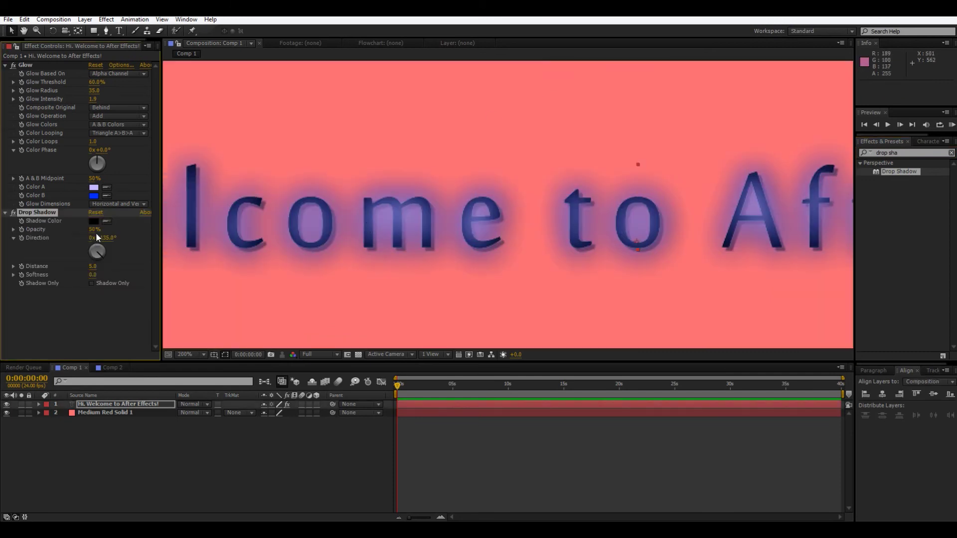
drag(95, 230, 120, 220)
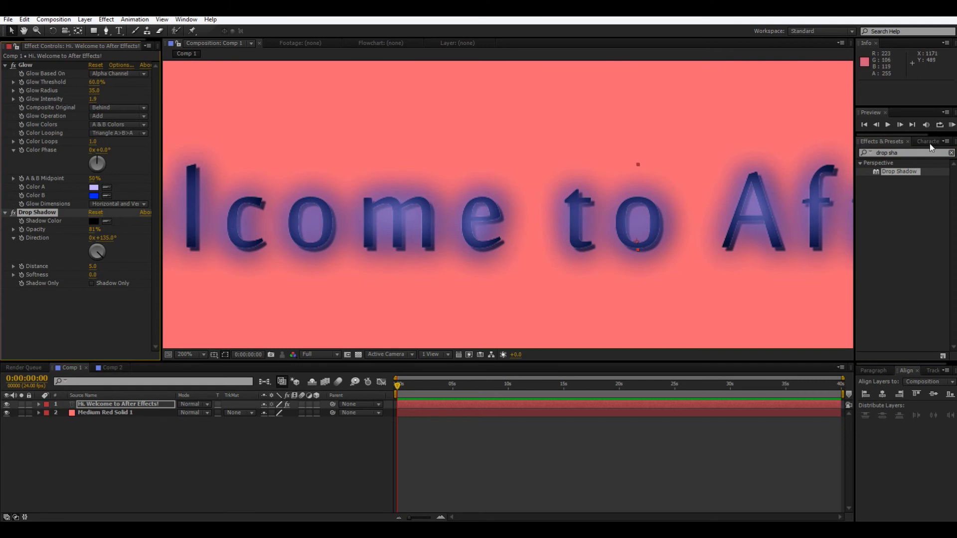
key(ctrl+5)
Apply the Fill effect from a 'fill' search to Medium Red Solid 1.
text(fill)
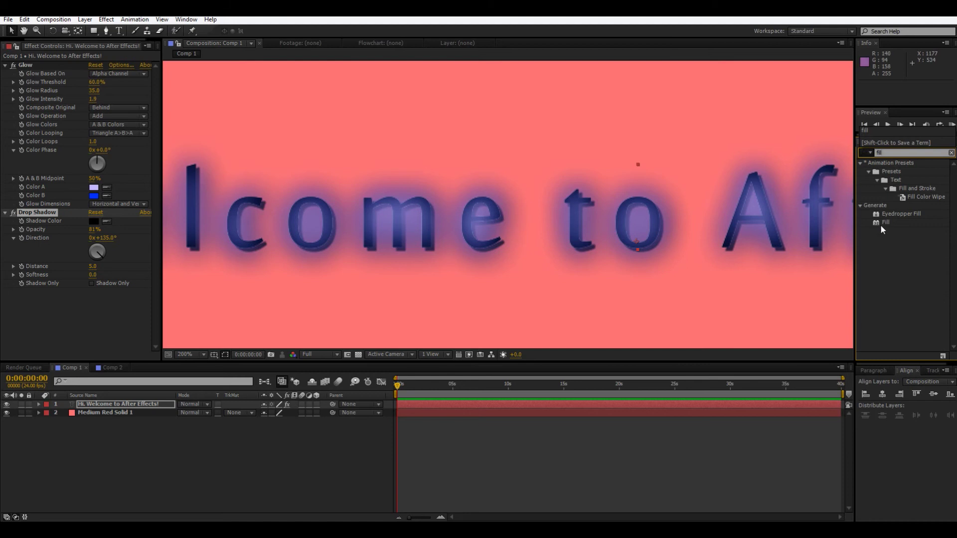
drag(881, 224, 140, 412)
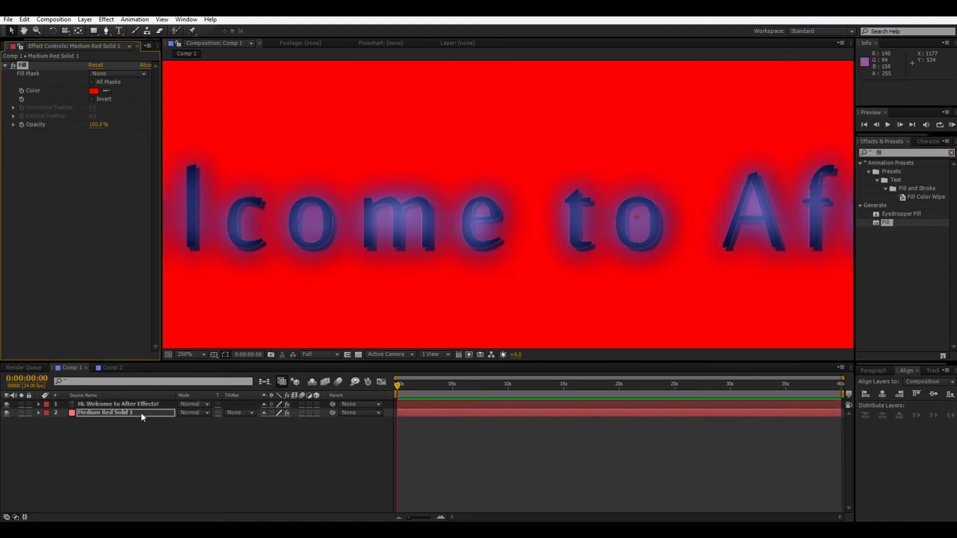
key(comma)
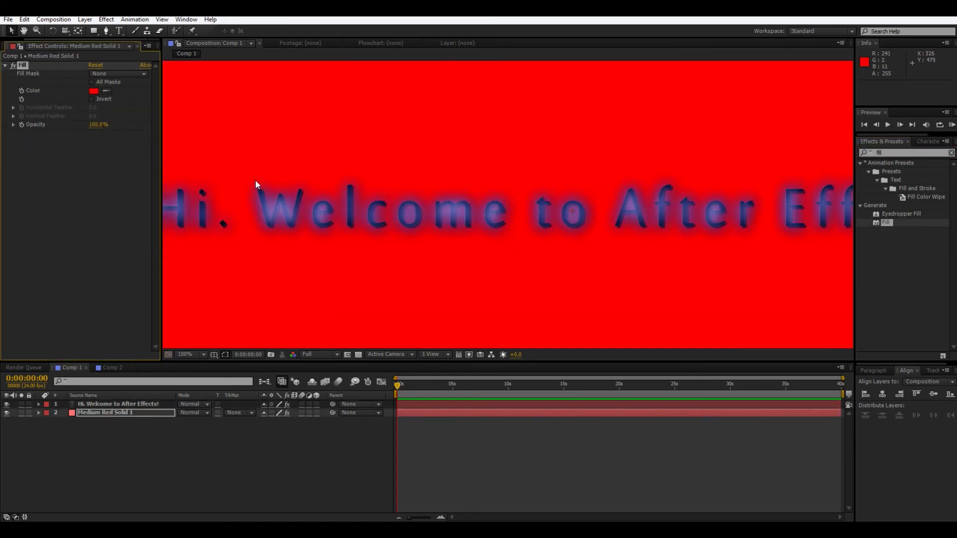
Set the Fill colour to black so the background turns black.
click(93, 91)
drag(507, 357, 512, 392)
mouse_move(451, 306)
mouse_down()
mouse_move(513, 382)
mouse_move(508, 351)
mouse_move(497, 357)
mouse_move(515, 420)
mouse_move(507, 409)
mouse_move(512, 453)
mouse_move(532, 453)
mouse_up()
click(583, 298)
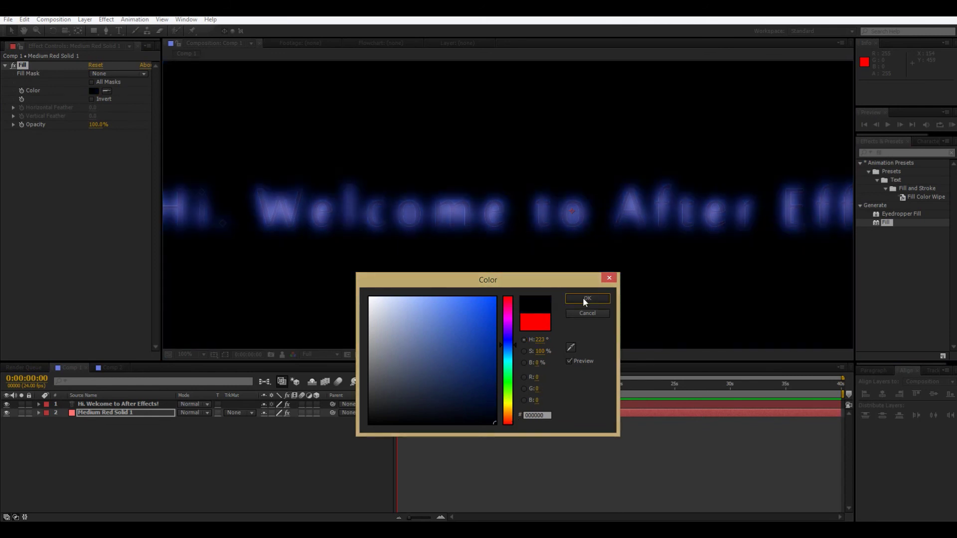
scroll(472, 279, down, 4)
scroll(474, 256, up, 7)
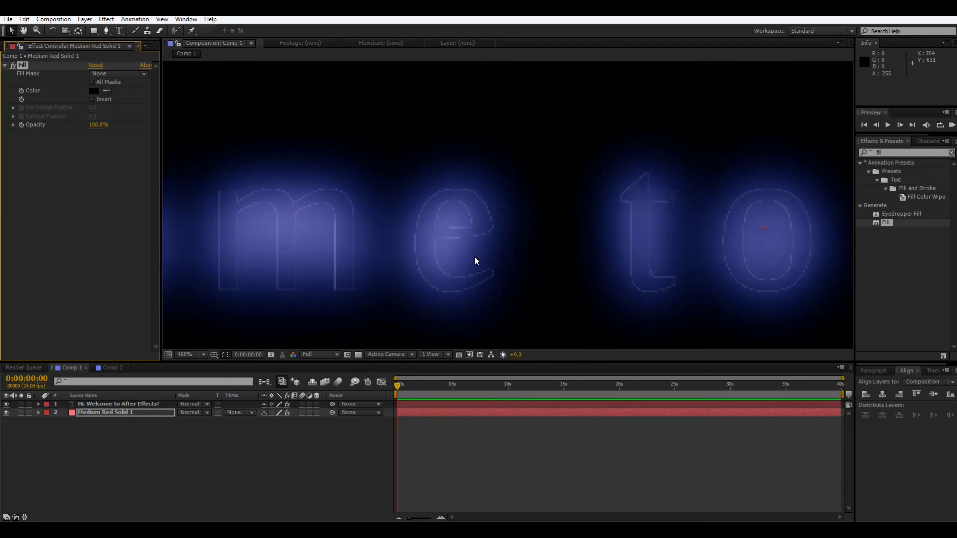
scroll(474, 256, down, 6)
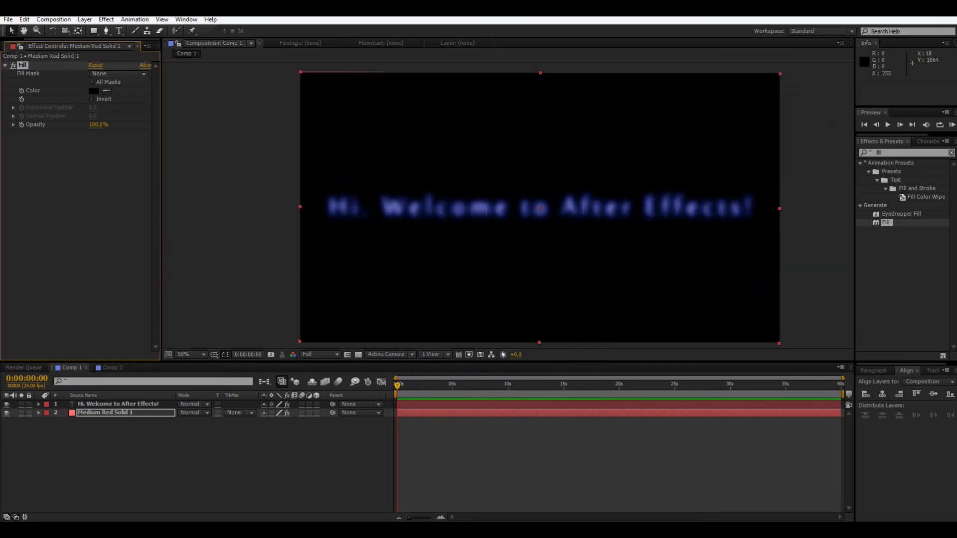
Set the headline's Drop Shadow colour to near-white (F5E7E7).
click(100, 404)
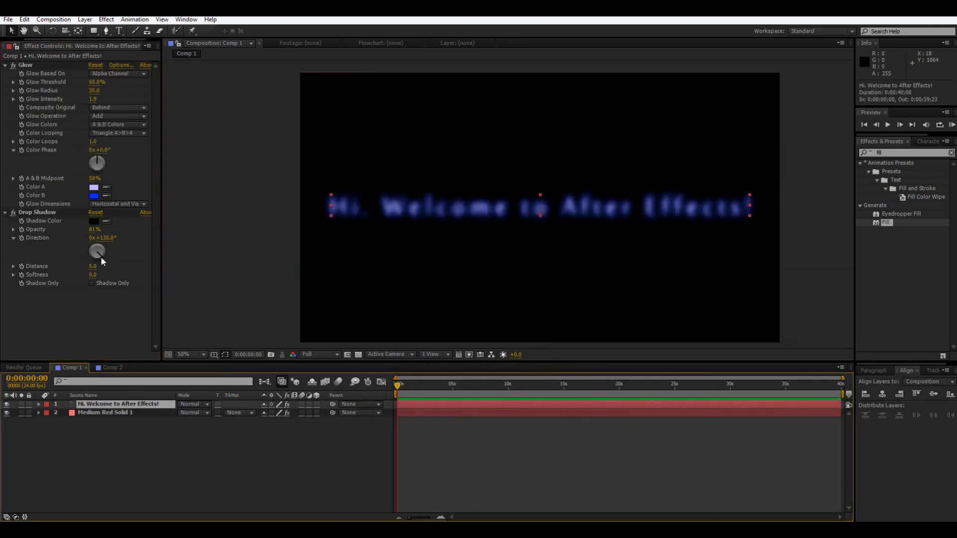
click(93, 221)
drag(371, 299, 338, 265)
click(598, 299)
scroll(766, 224, down, 2)
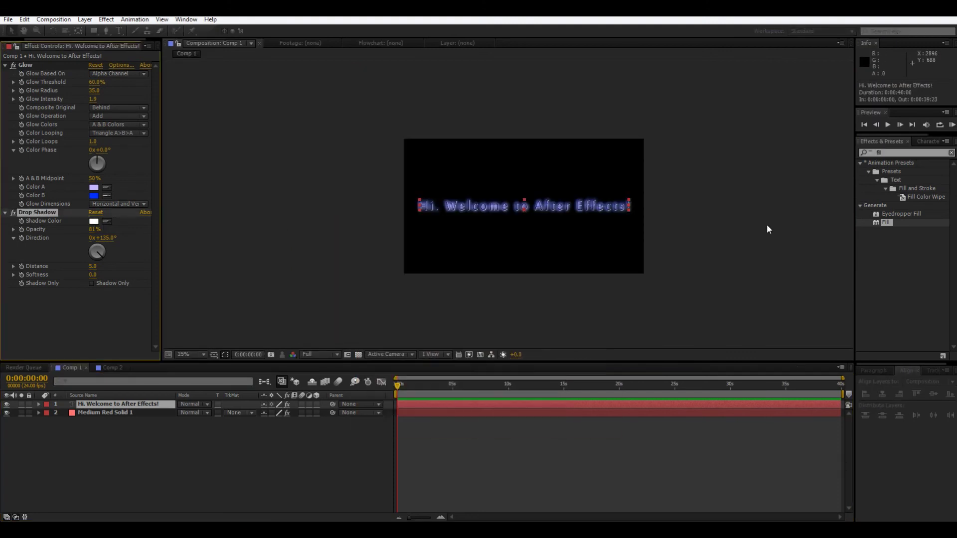
scroll(765, 224, up, 5)
scroll(513, 228, down, 2)
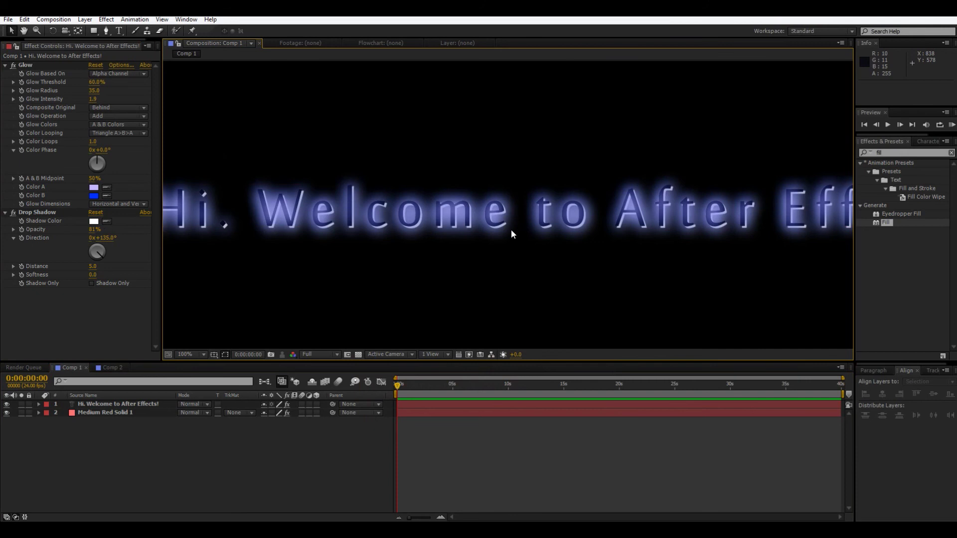
scroll(468, 252, up, 1)
scroll(456, 251, down, 2)
scroll(453, 246, up, 2)
drag(504, 268, 442, 267)
scroll(424, 262, down, 1)
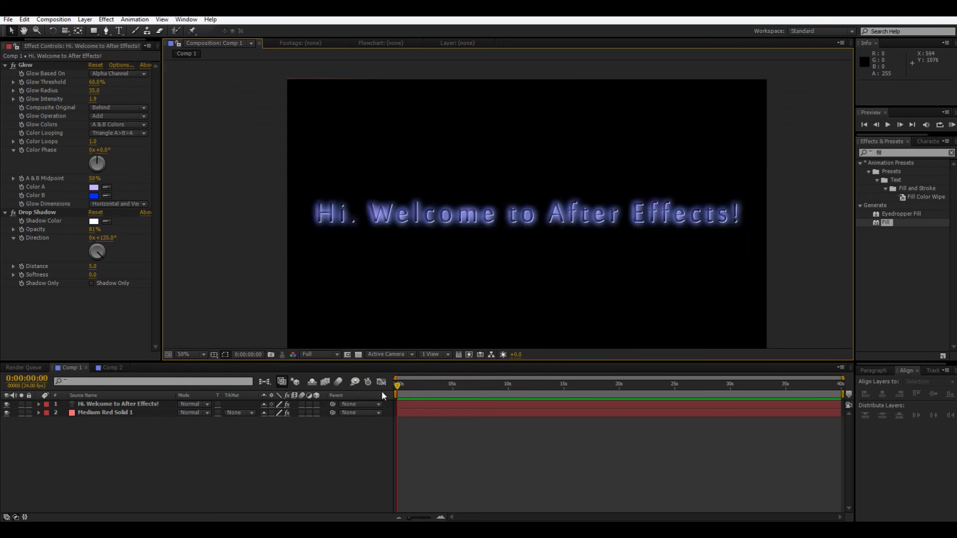
drag(409, 277, 402, 274)
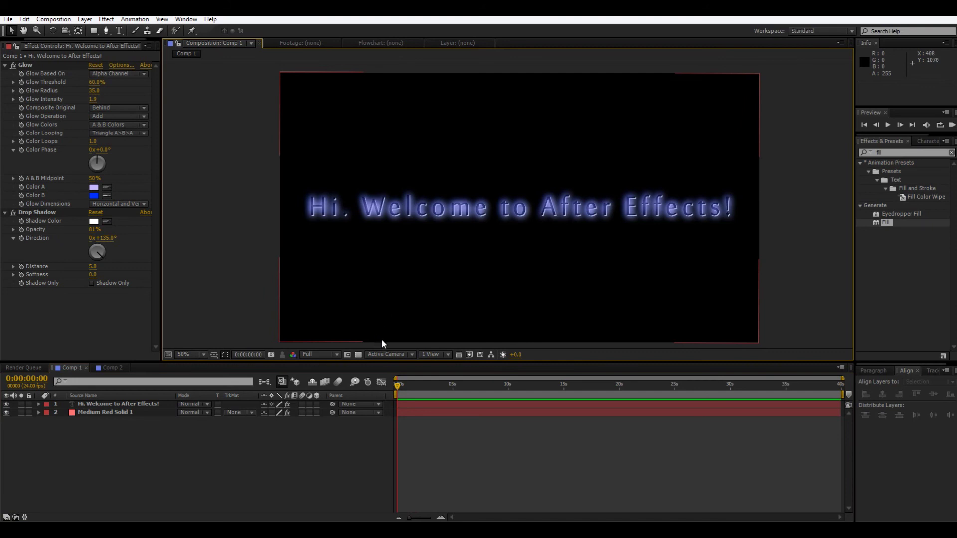
scroll(381, 339, up, 1)
scroll(395, 271, down, 1)
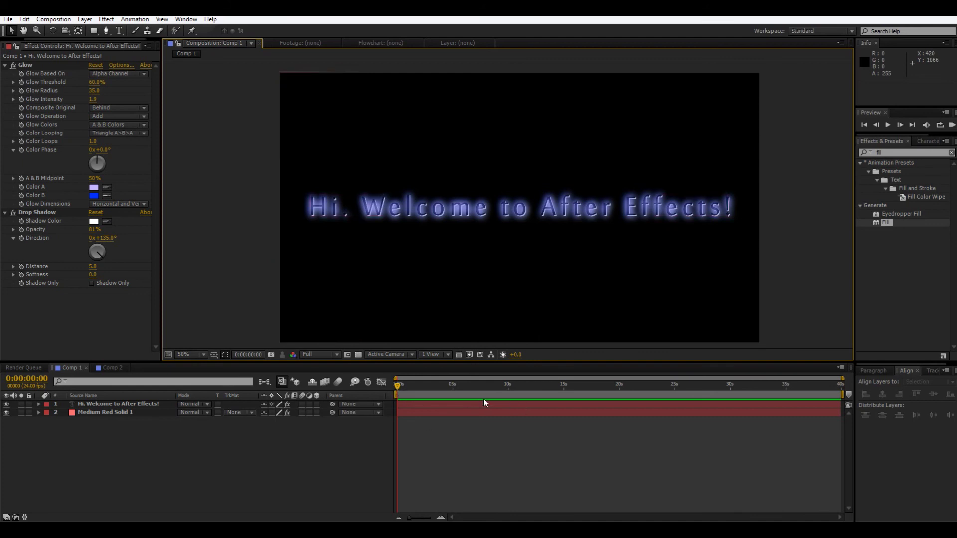
Expand the title layer's Transform group and step through Anchor Point, Position, Scale and Rotation.
click(111, 405)
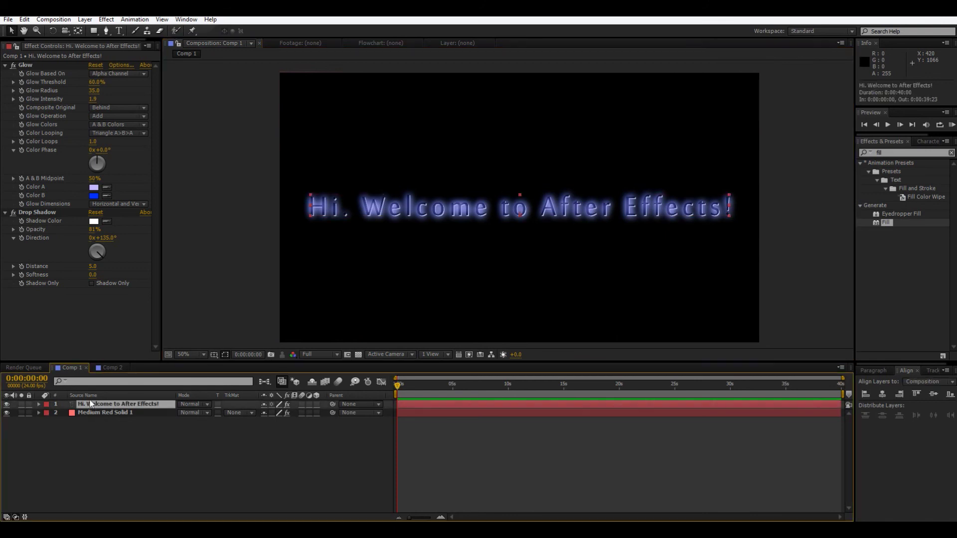
click(39, 403)
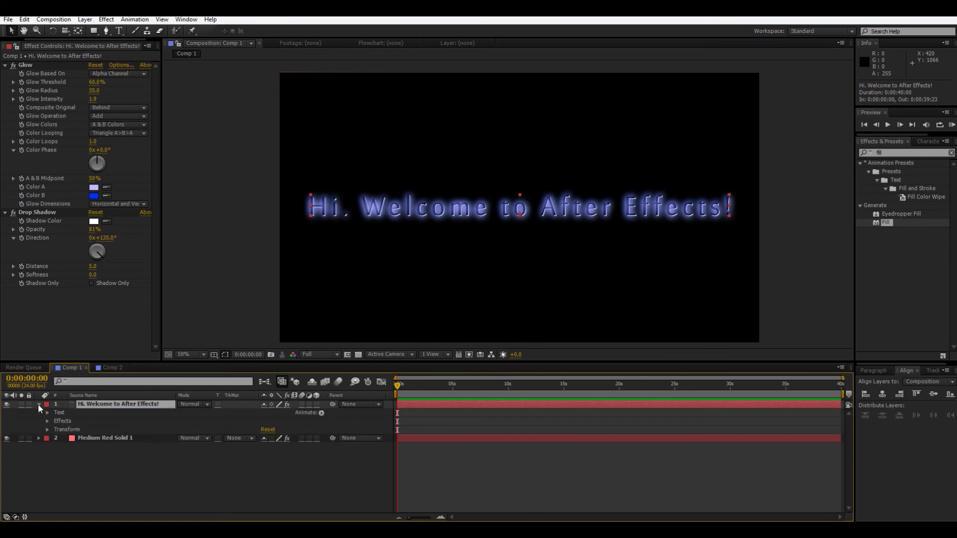
click(47, 429)
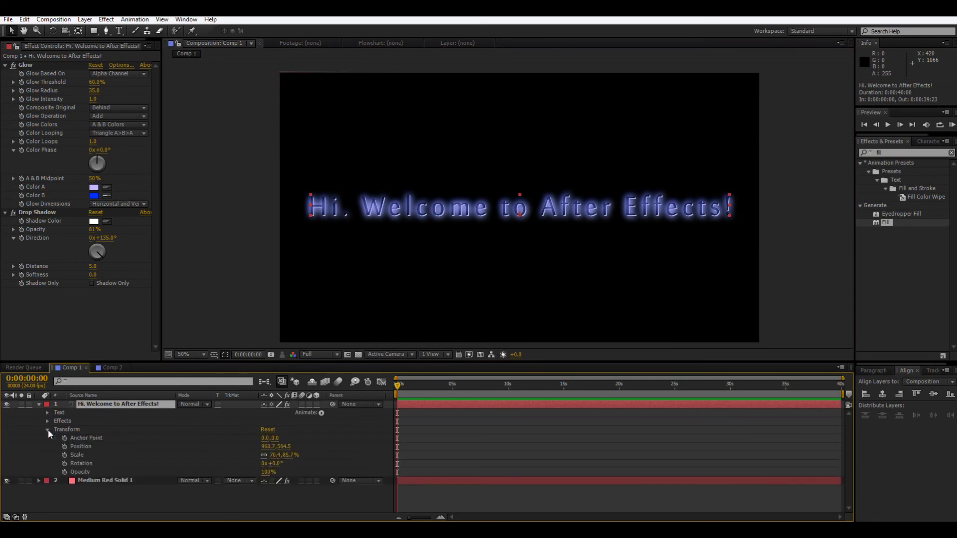
click(92, 439)
click(89, 446)
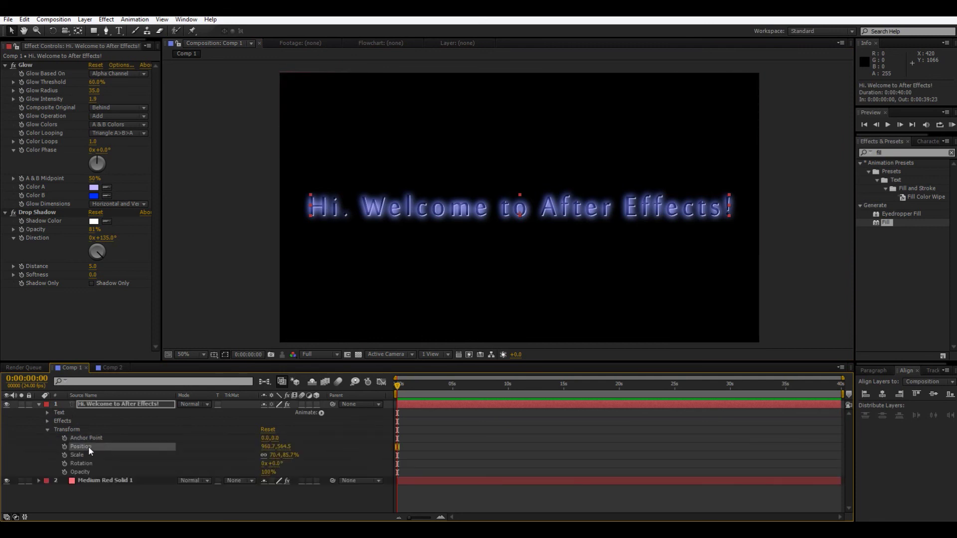
click(88, 455)
click(95, 464)
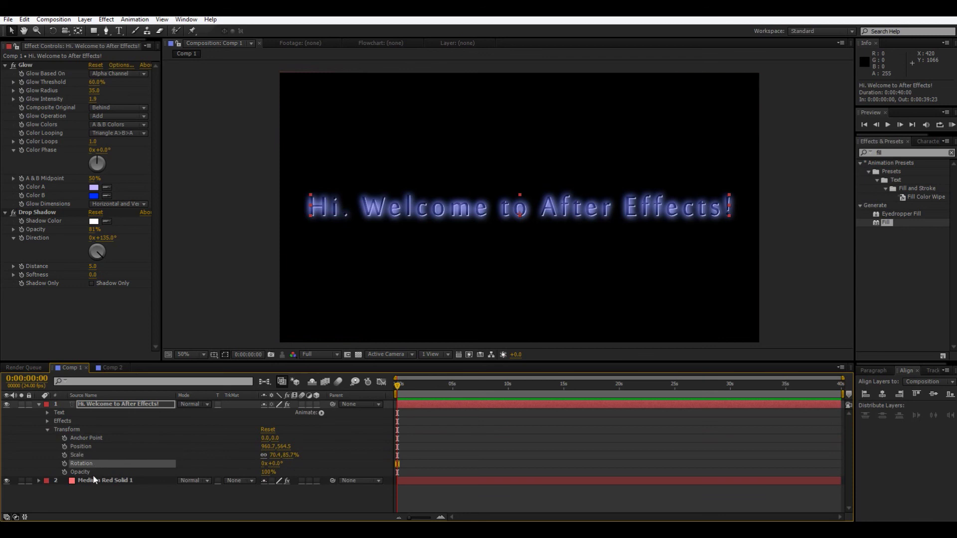
Scrub the title's Opacity and enable its stopwatch with a 100% keyframe at 0 seconds.
click(94, 473)
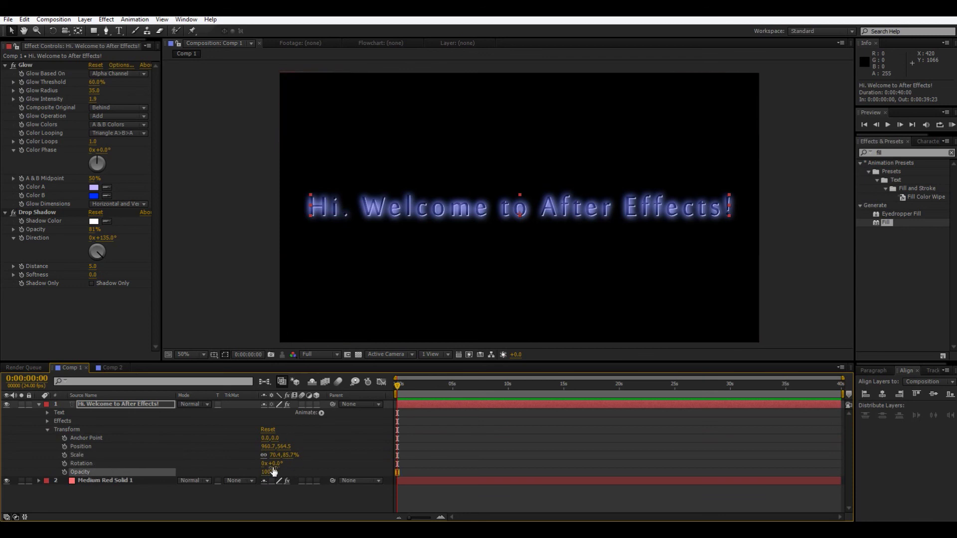
drag(265, 477, 409, 455)
click(64, 472)
Key title Opacity at 0% at 0 s and 100% at 0:00:01:15, then return to the start.
drag(265, 471, 203, 475)
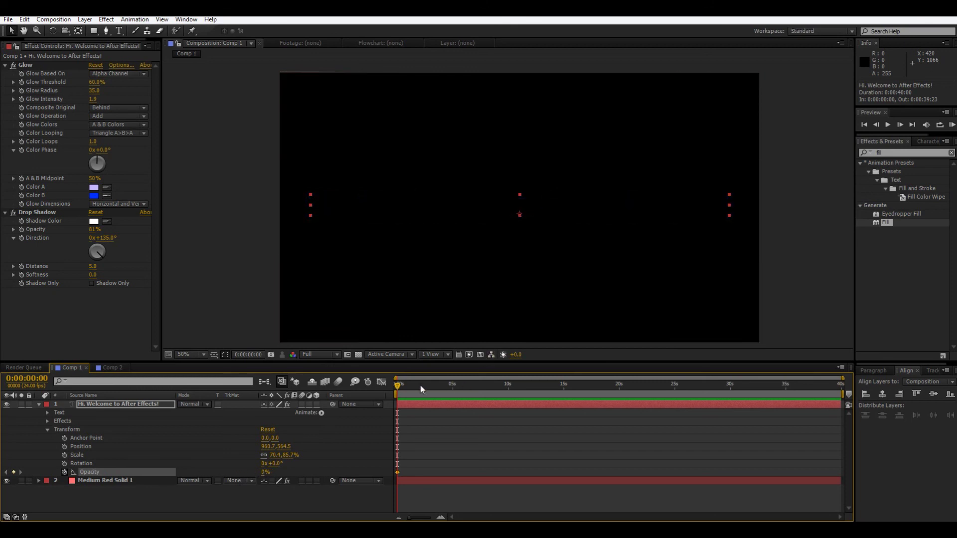
mouse_move(404, 387)
mouse_down()
mouse_move(427, 387)
mouse_move(415, 387)
mouse_up()
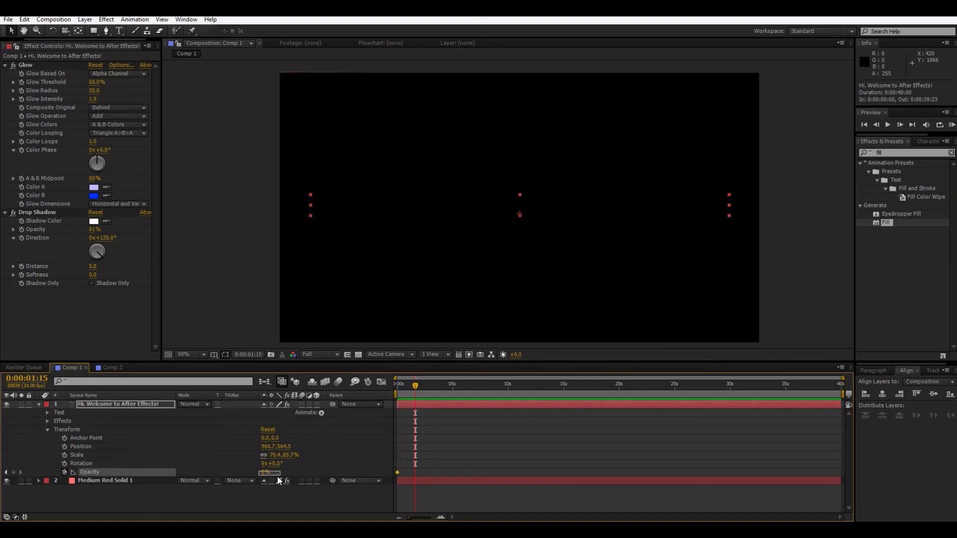
click(264, 472)
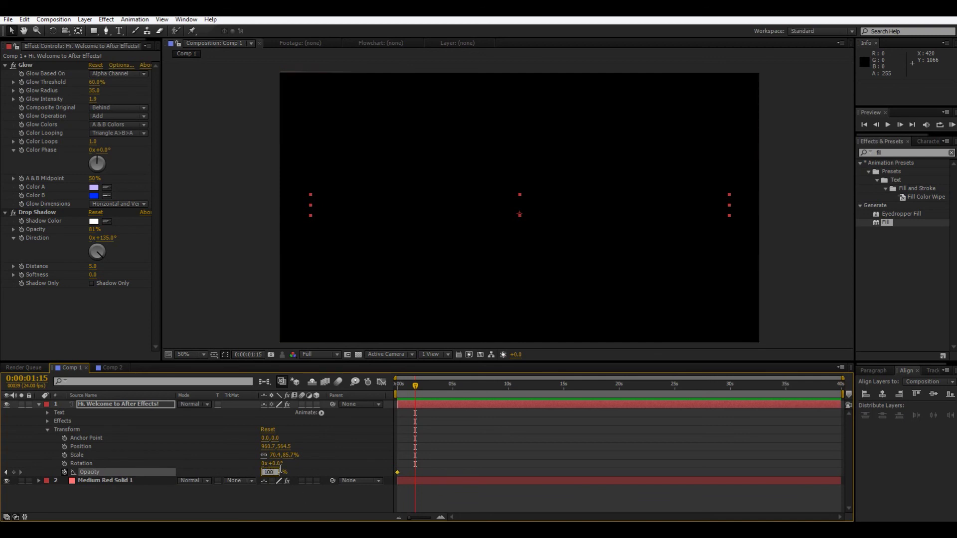
key(Return)
click(269, 473)
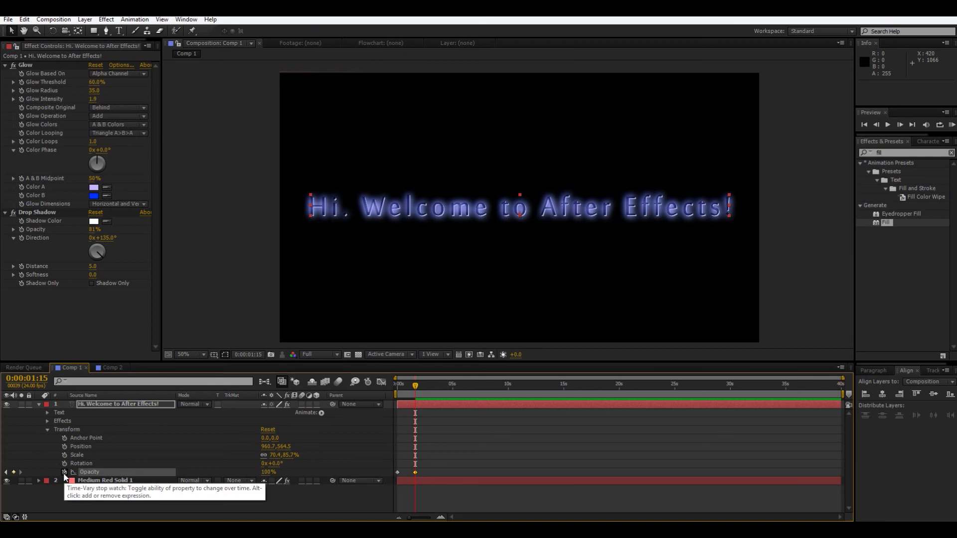
drag(416, 388, 379, 387)
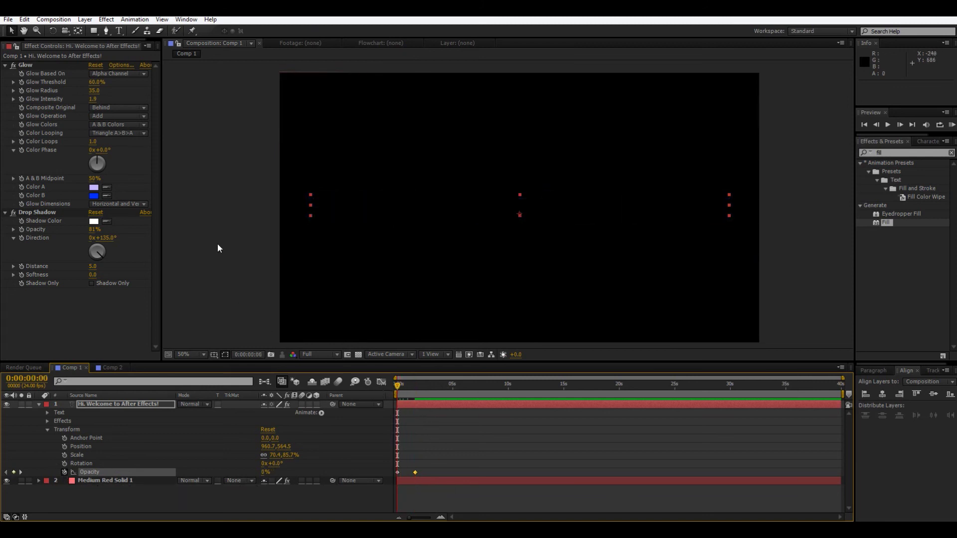
Preview the title fade-in, then end the work area at the current time and preview again.
click(213, 225)
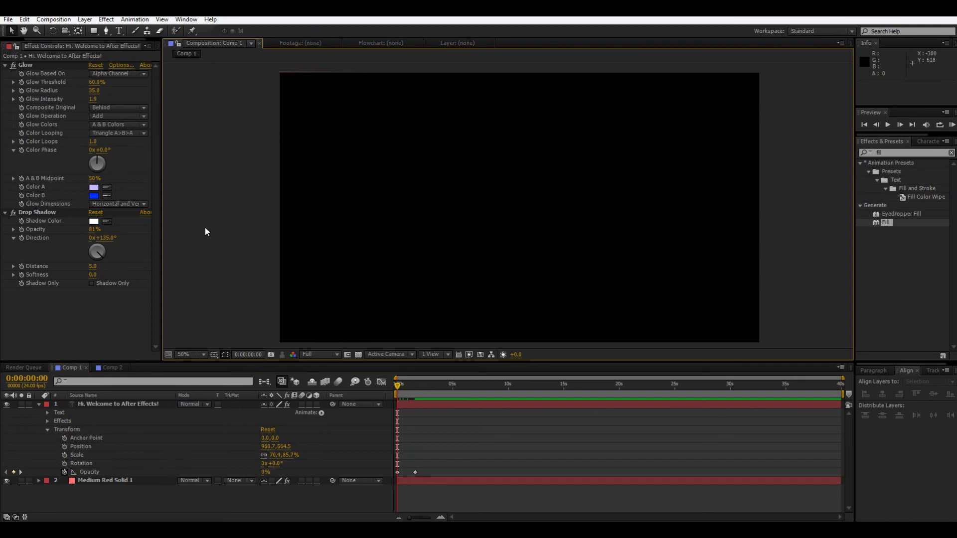
key(space)
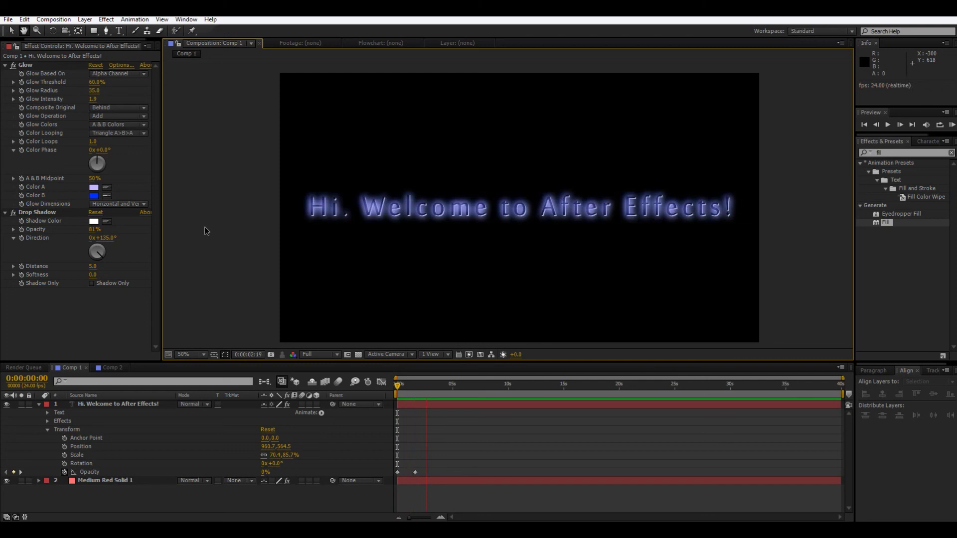
key(space)
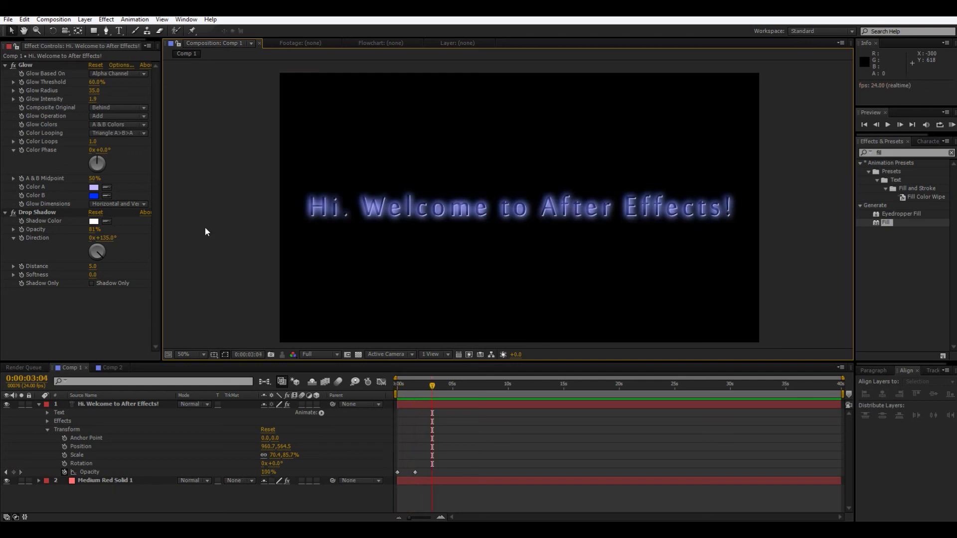
key(n)
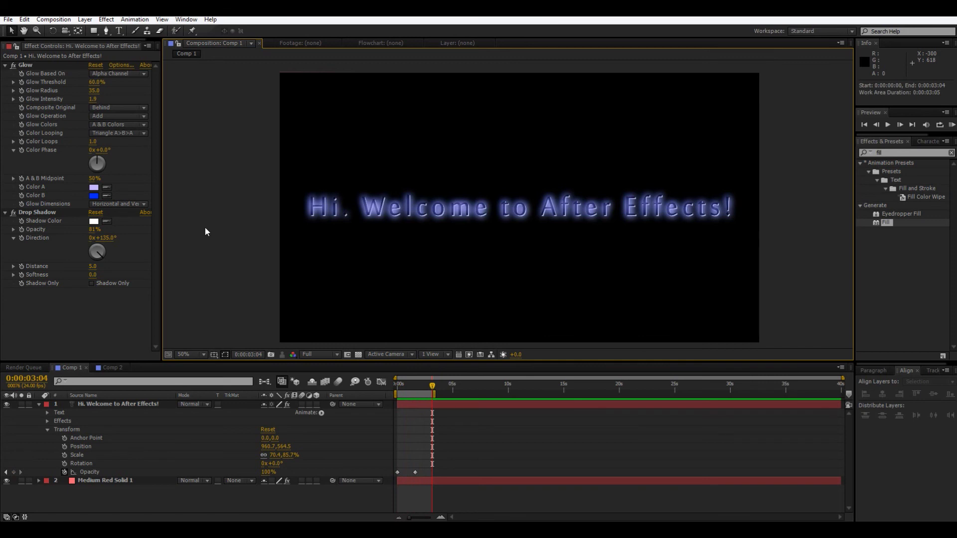
key(space)
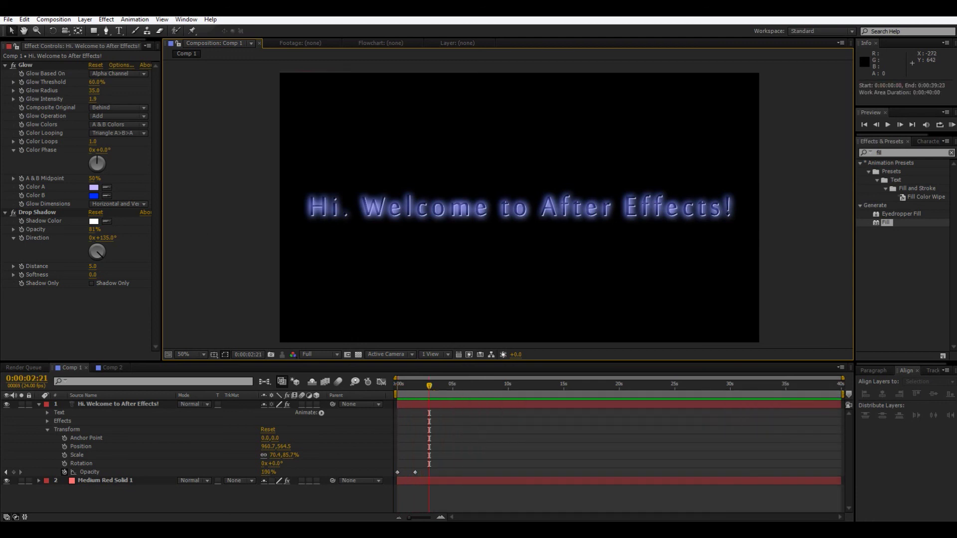
key(space)
Trim the work area to end near 0:00:02:18 and replay the fade-in preview.
drag(844, 396, 430, 395)
key(space)
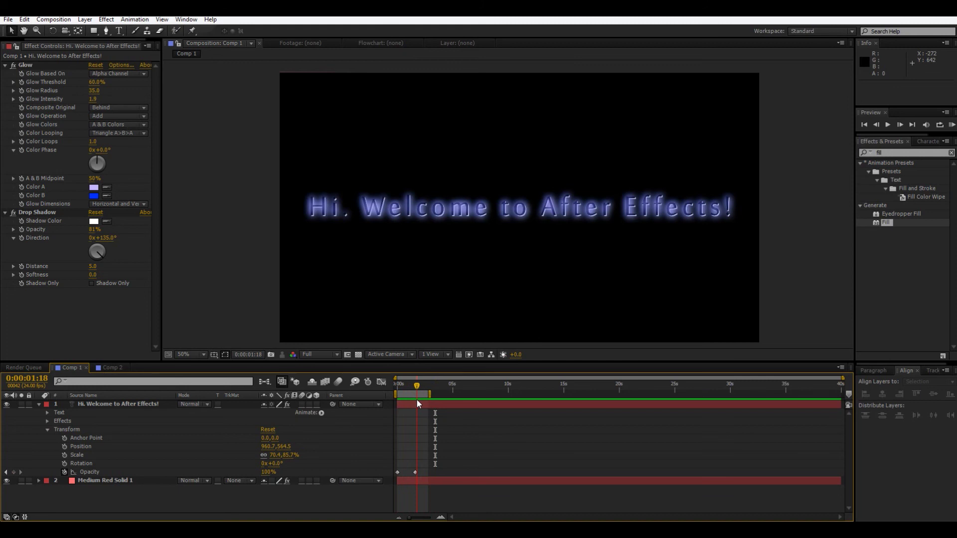
key(space)
Scrub through the fade, then select and deselect Medium Red Solid 1 to show its black Fill settings.
mouse_move(426, 389)
mouse_down()
mouse_move(402, 386)
mouse_move(414, 386)
mouse_up()
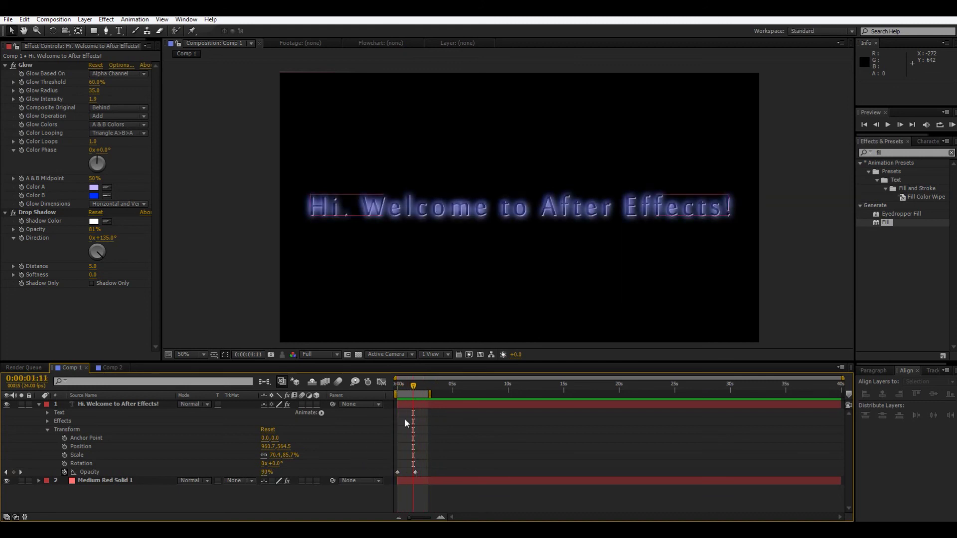
click(115, 481)
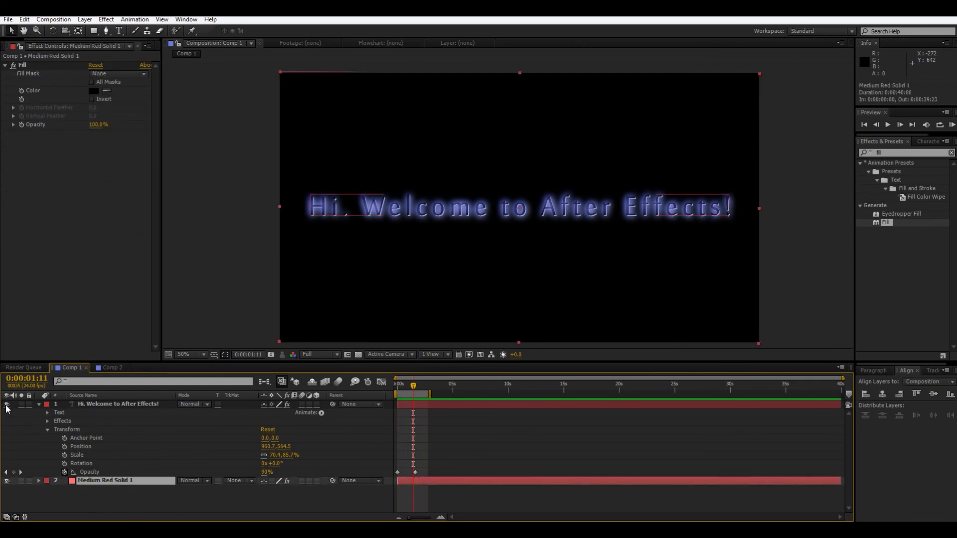
click(210, 288)
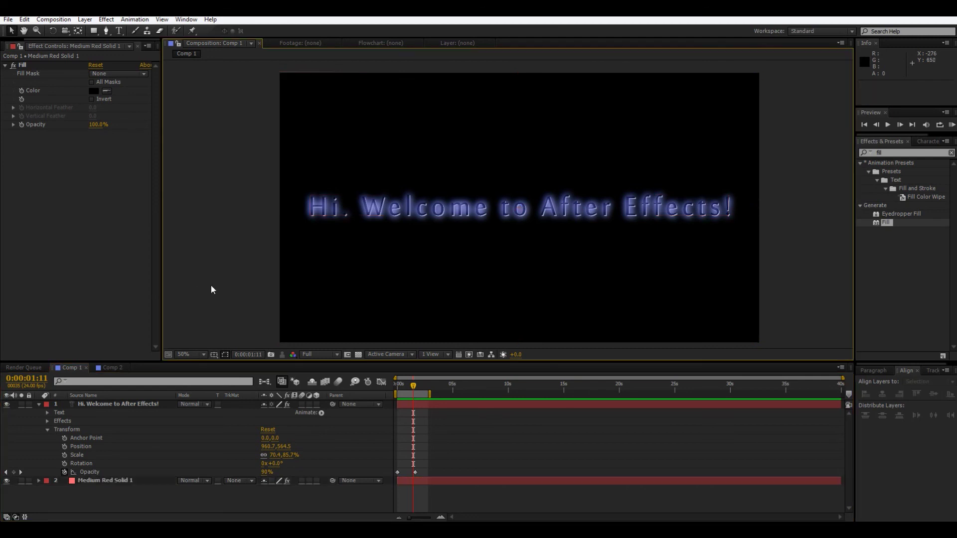